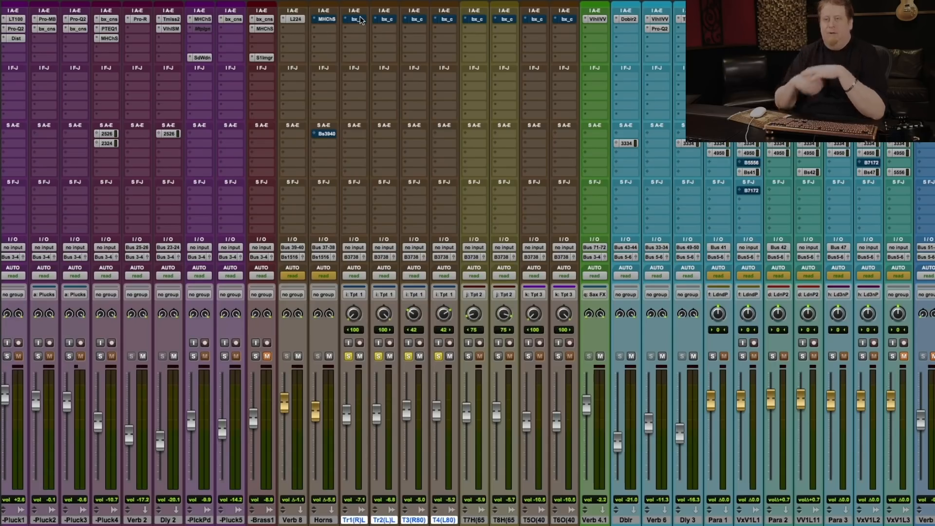
Step: Open the bx_console E insert on Trumpet 1 and position its window clear of the trumpet channels
left_click(360, 18)
left_click_drag(403, 1, 587, 105)
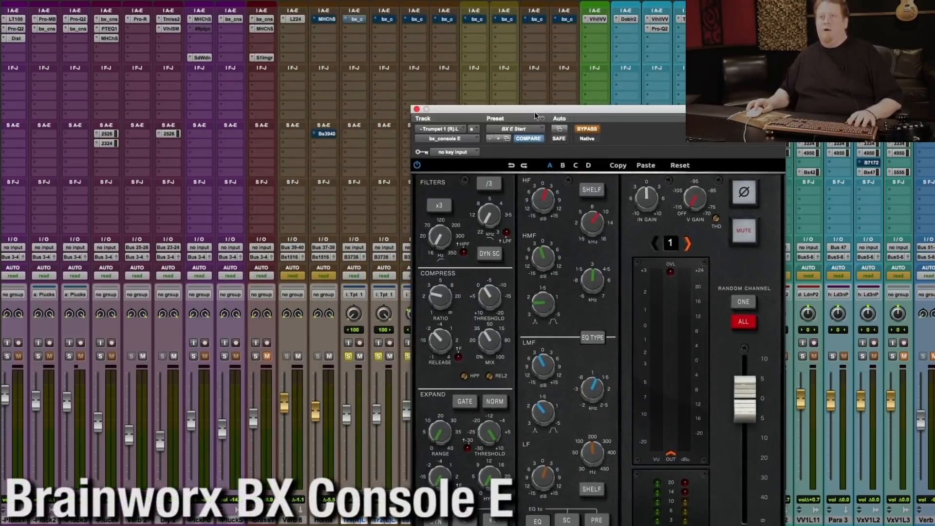
left_click_drag(534, 109, 617, 39)
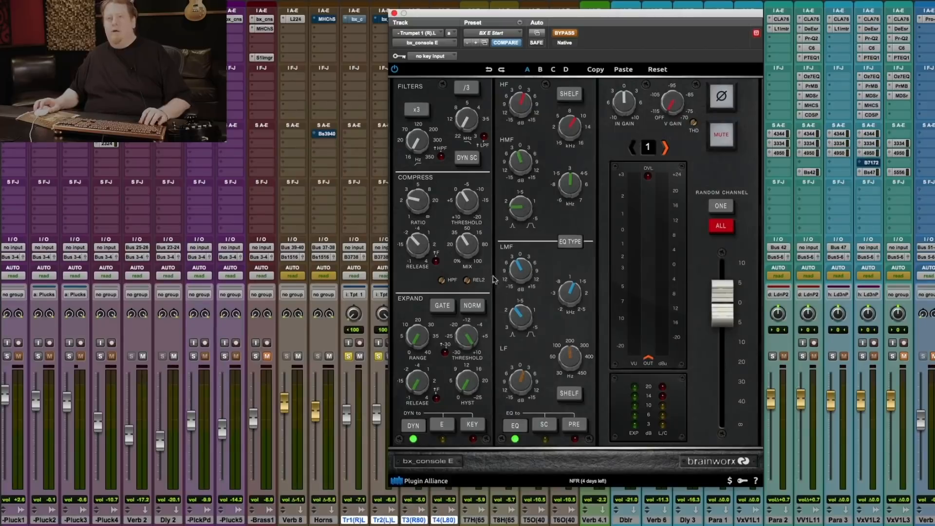
left_click_drag(488, 17, 683, 46)
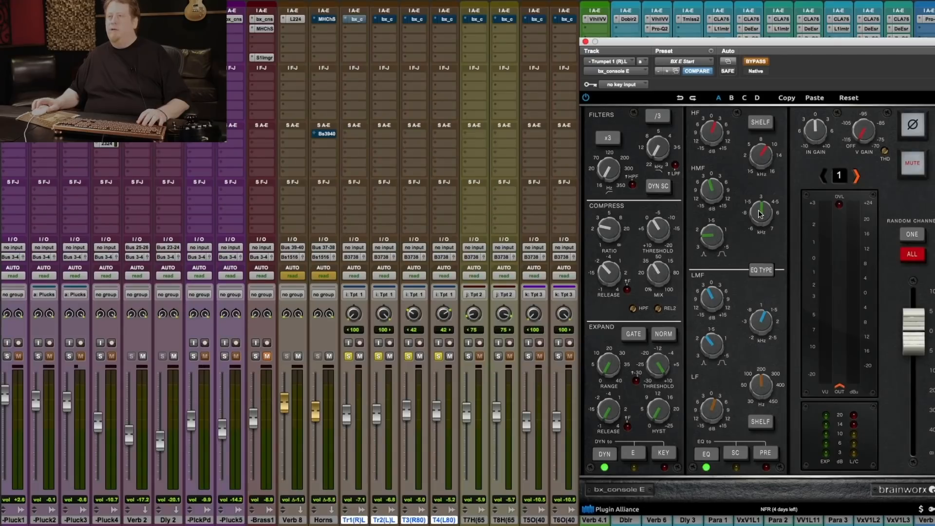
left_click_drag(776, 39, 730, 14)
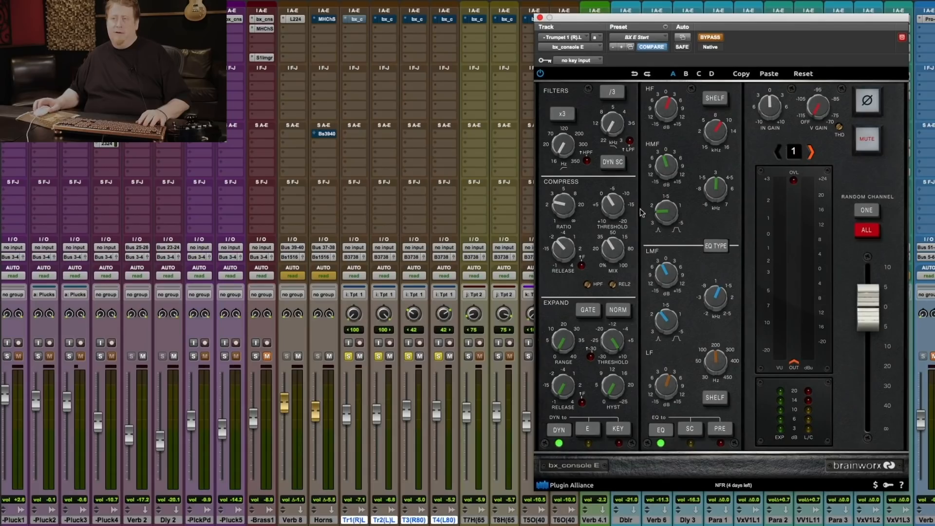
Step: Compare bx_console E bypassed and engaged on the Tpt 1 group during playback, leaving it engaged
left_click(715, 39)
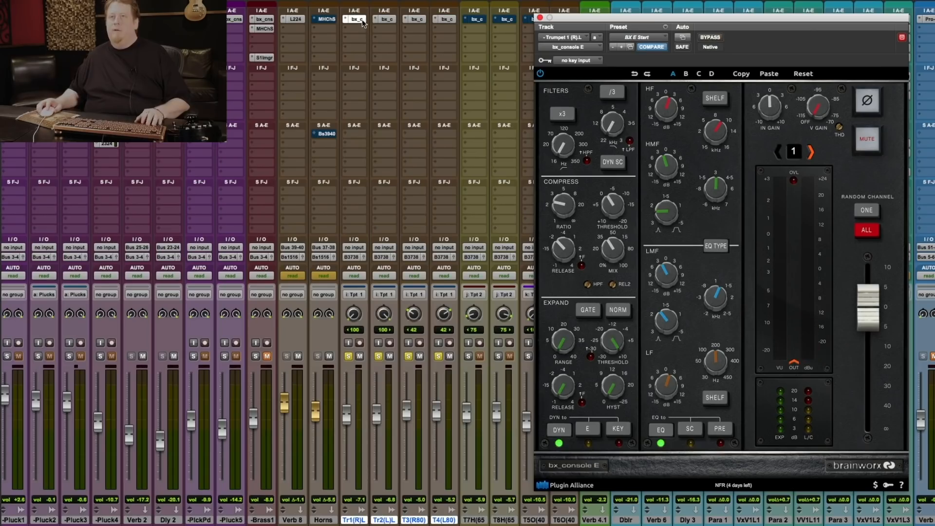
left_click(358, 21, "super")
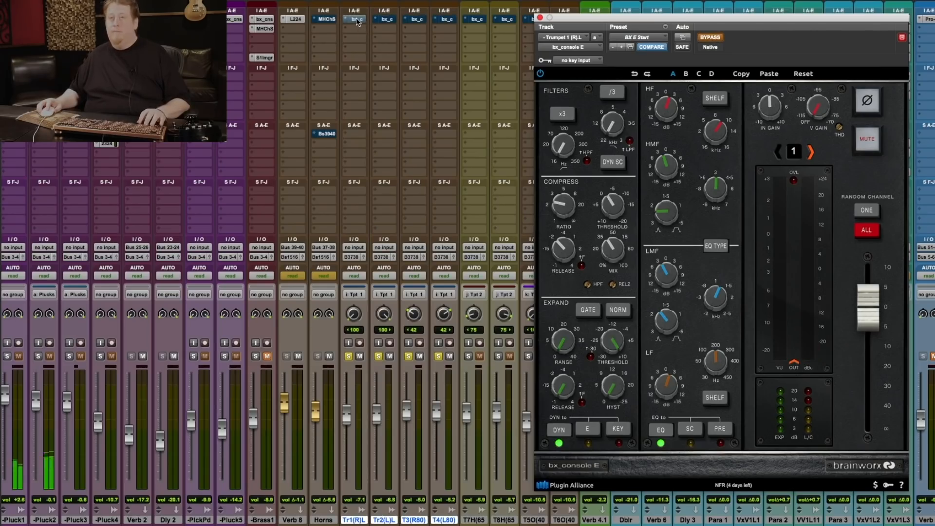
left_click(356, 20, "super")
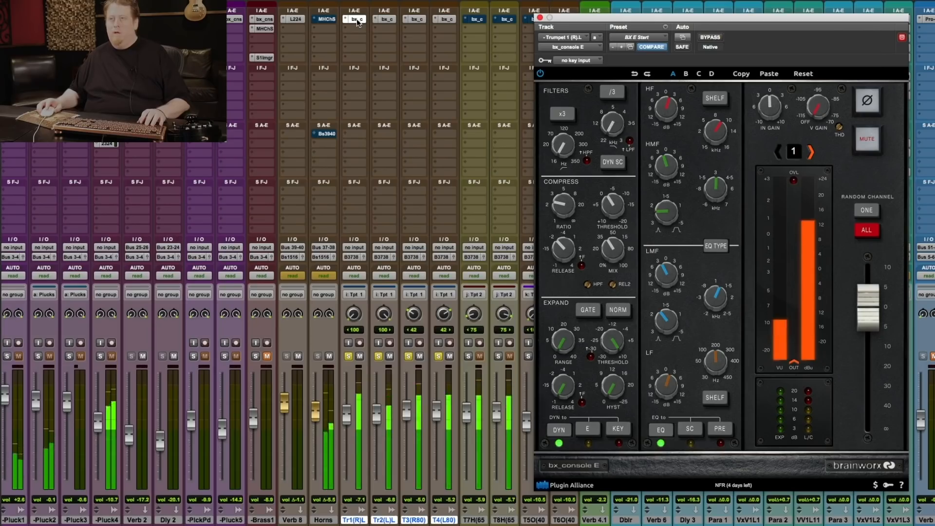
key("space")
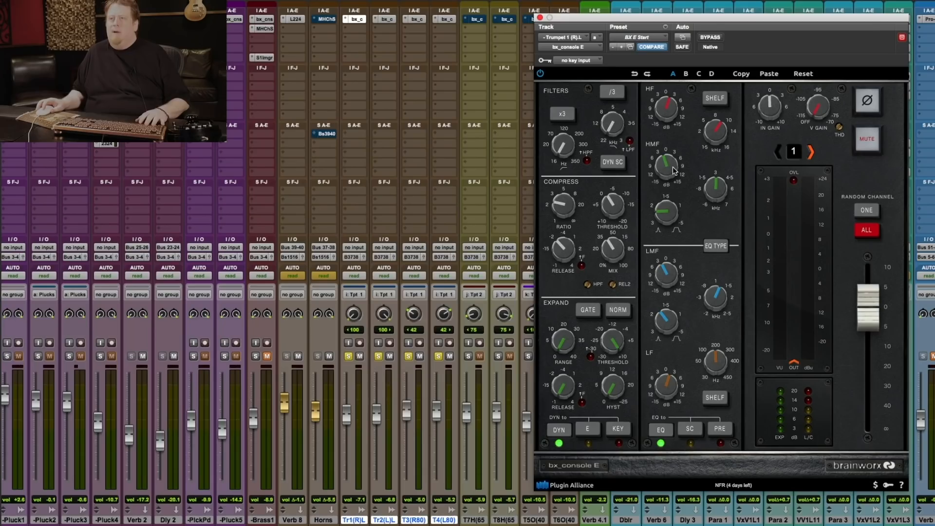
Step: Review the bx_console E settings on Trumpets 3 and 4 and close the plug-in window
mouse_move(674, 167)
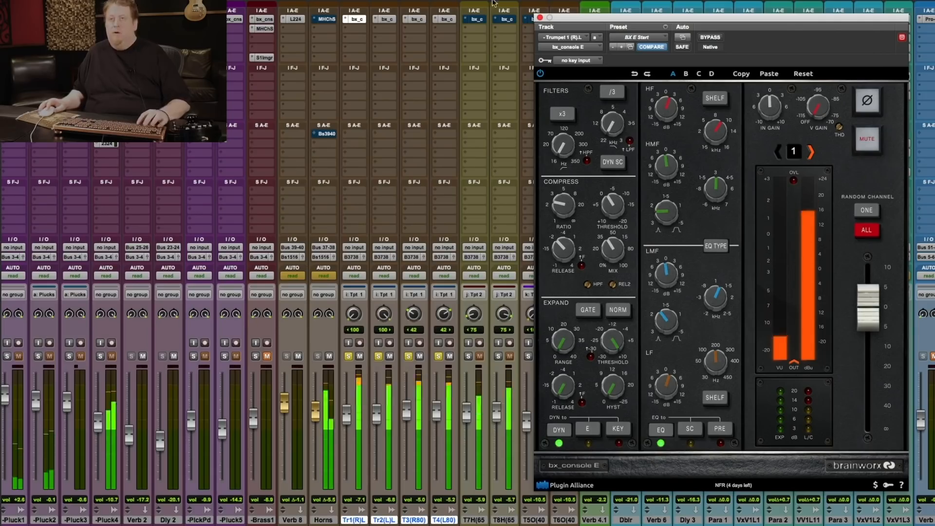
left_click(413, 19)
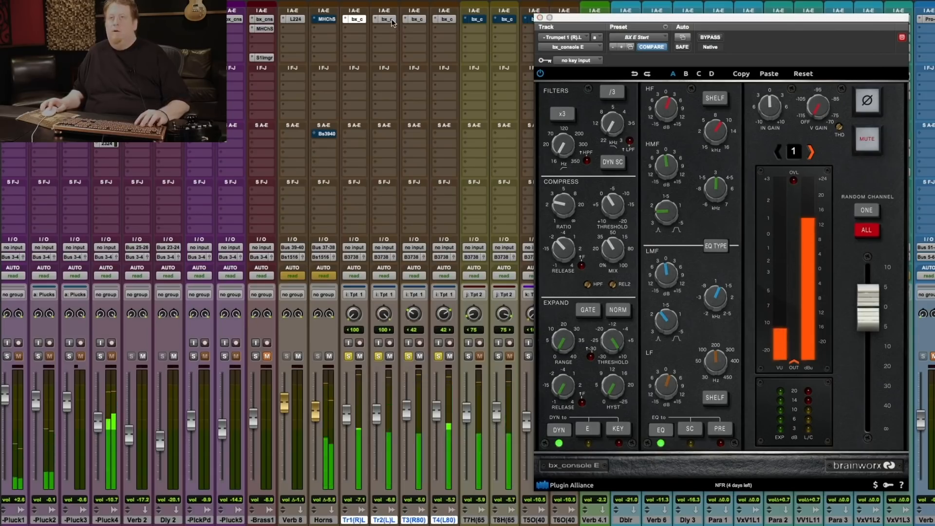
left_click(446, 21)
left_click(446, 22)
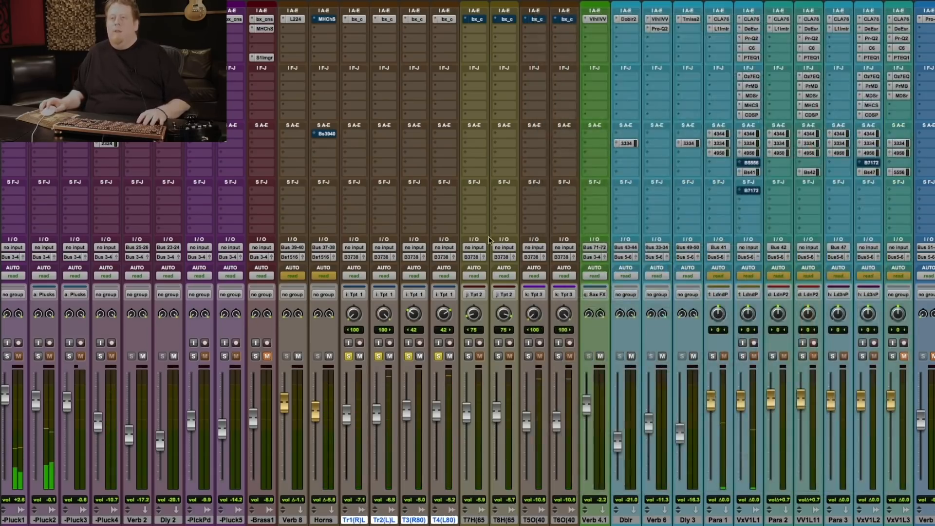
Step: Solo only the Tpt 2 harmony trumpets, and engage and open bx_console E on the Trumpet 7 harmony channel
left_click(469, 354)
left_click(440, 356)
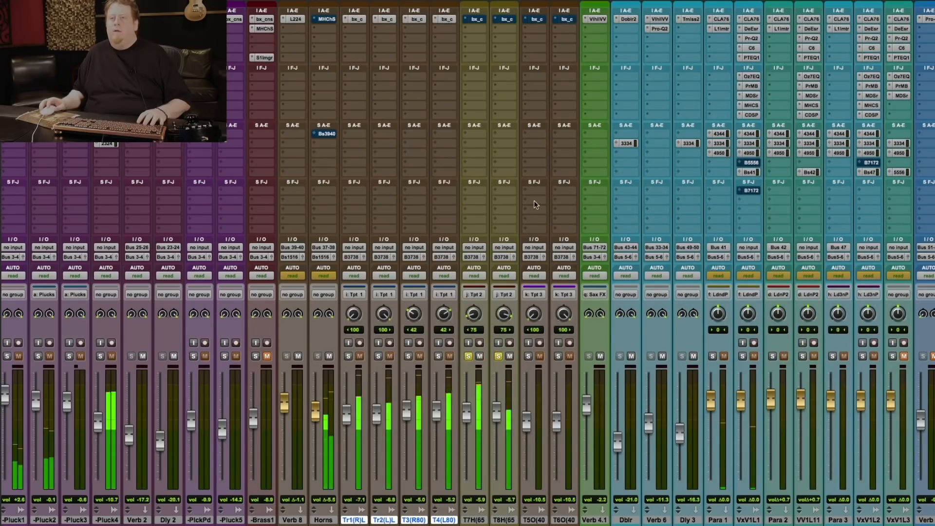
left_click(477, 20)
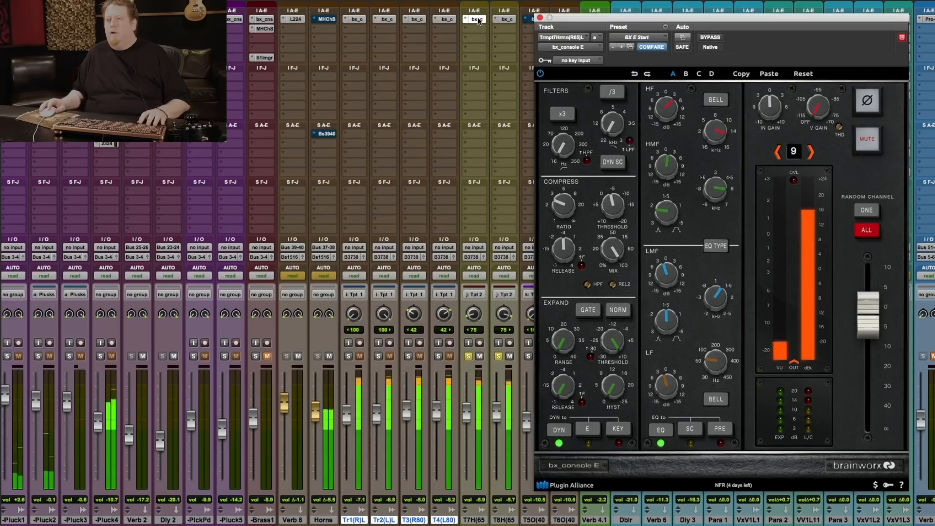
Step: Audition the soloed harmony trumpets with bx_console E engaged, checking its level and compression meters
key("space")
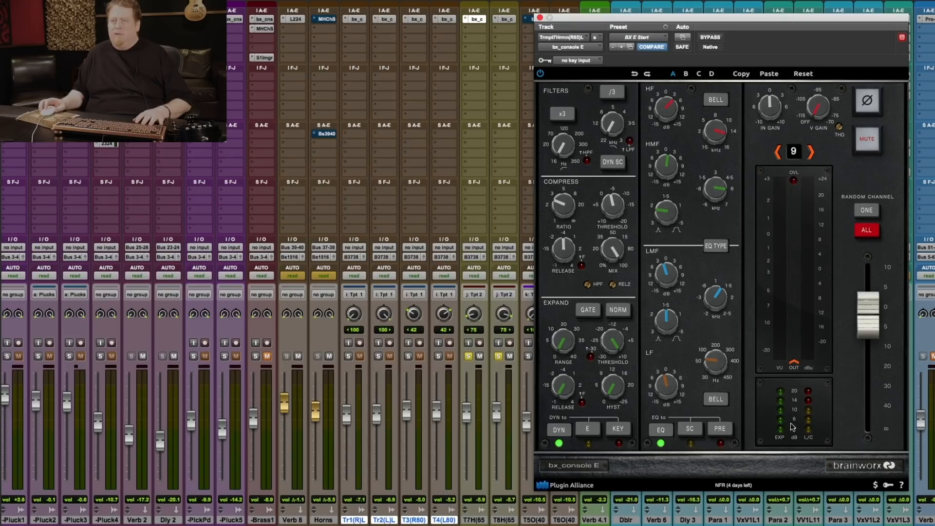
key("space")
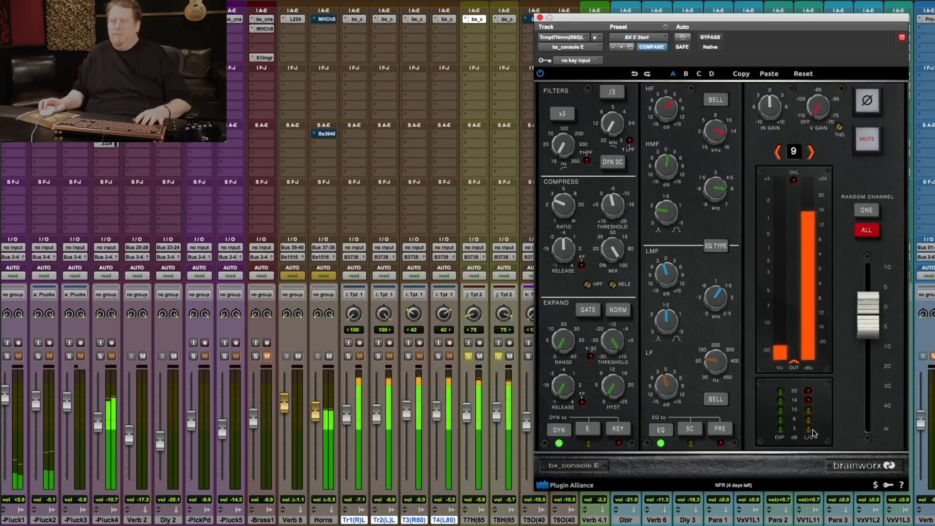
key("space")
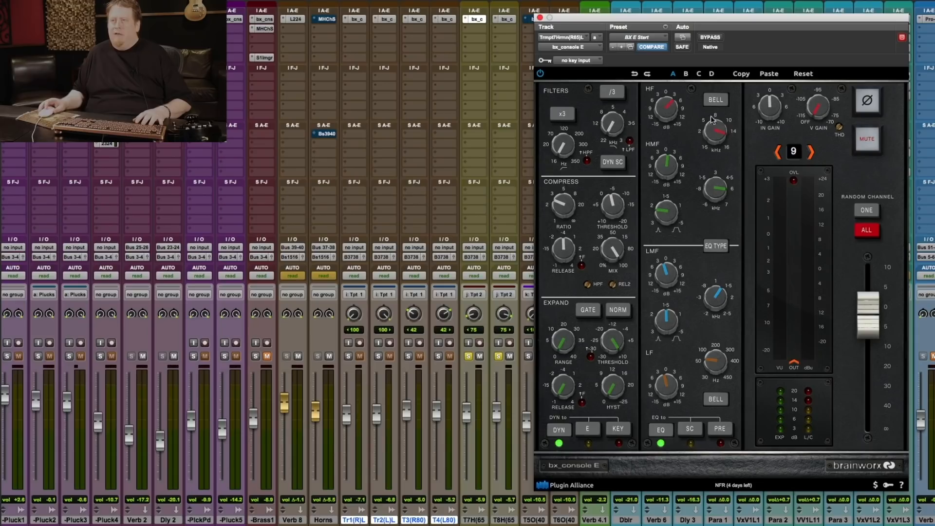
Step: Add the Tpt 1 group to the soloed harmony trumpets, play both groups together and close the plug-in window
left_click(438, 356)
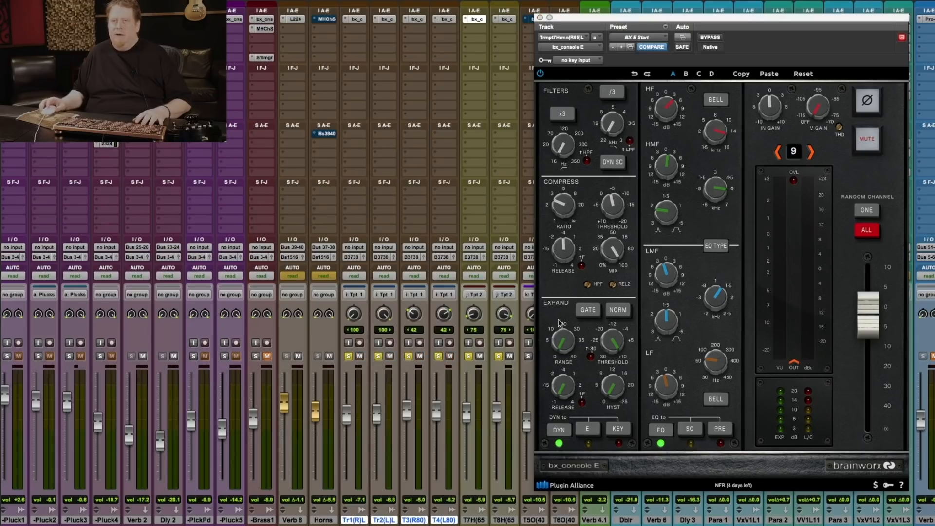
key("space")
left_click(481, 20)
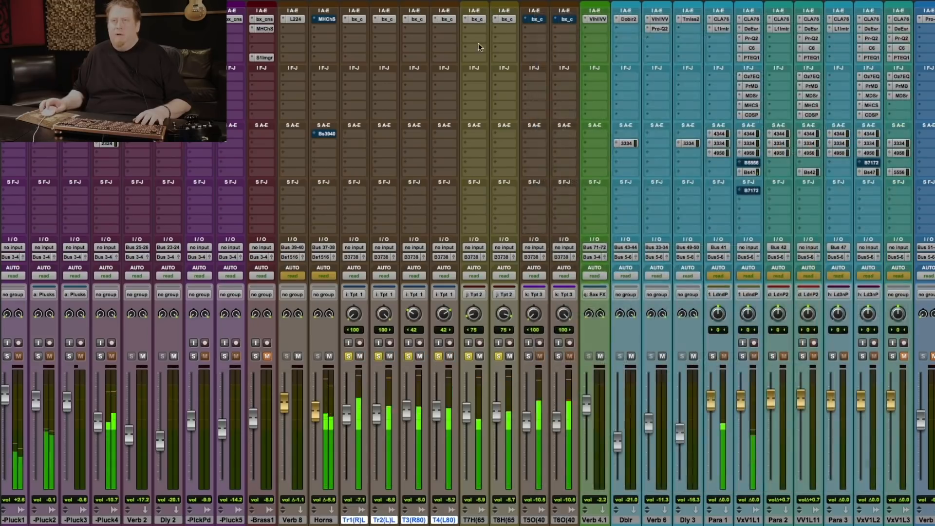
Step: Solo only the Tpt 3 octave trumpets, and engage and open their bx_console E insert
left_click(528, 357)
left_click(498, 356)
left_click(438, 356)
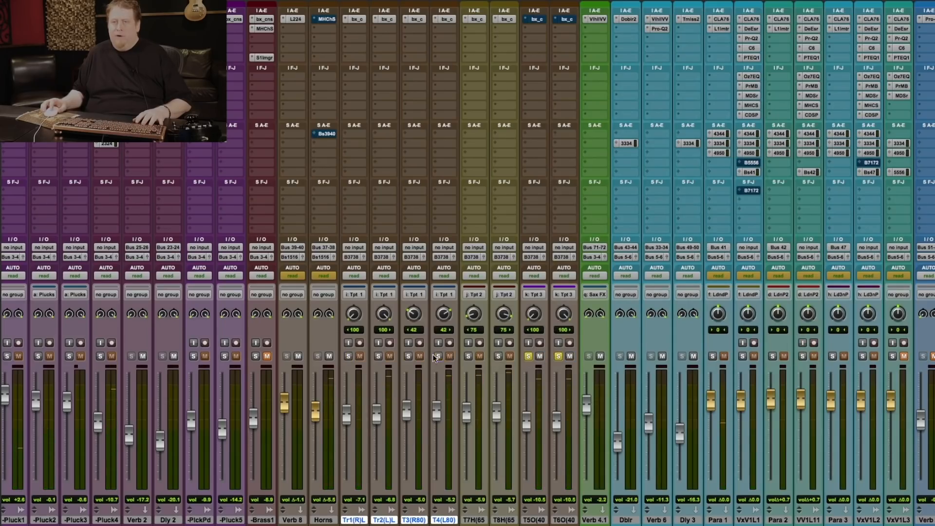
left_click(536, 20)
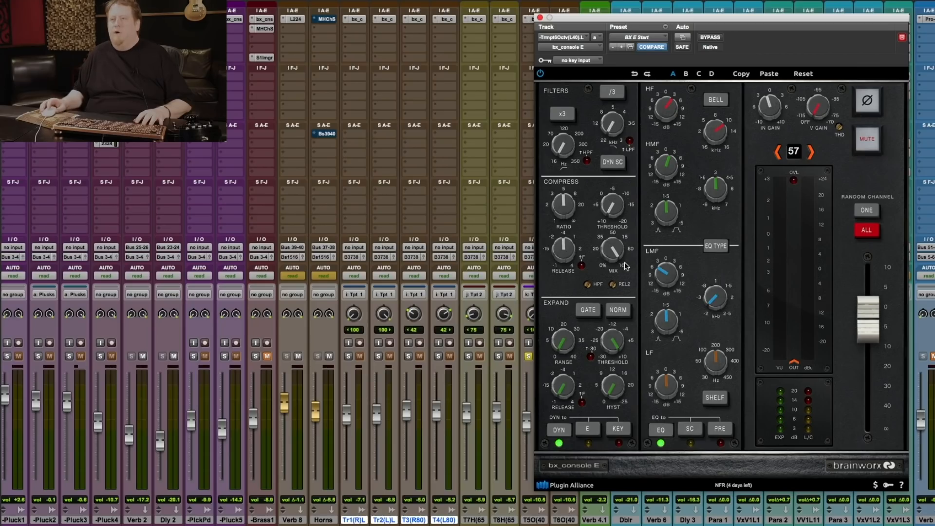
Step: Close the octave trumpets' plug-in window and play them with the Tpt 2 and Tpt 1 groups soloed as well
key("space")
key("super+w")
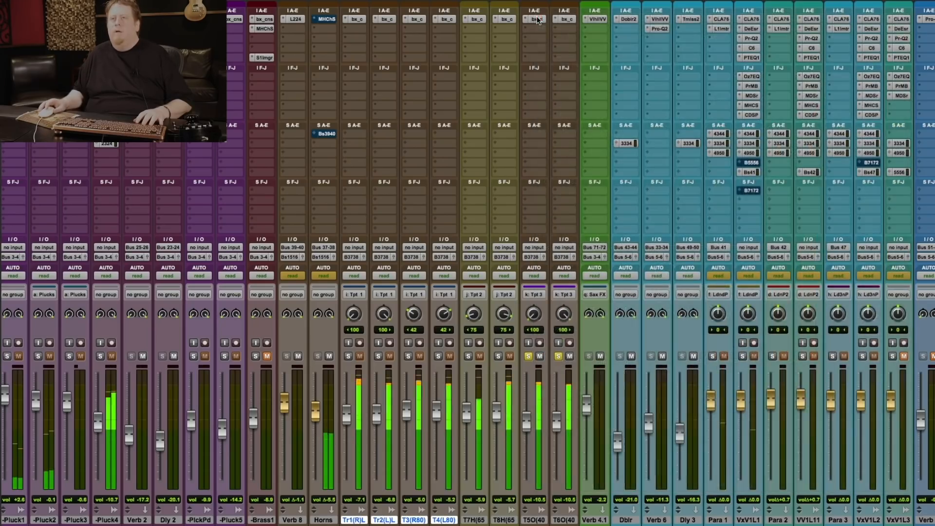
left_click(498, 357)
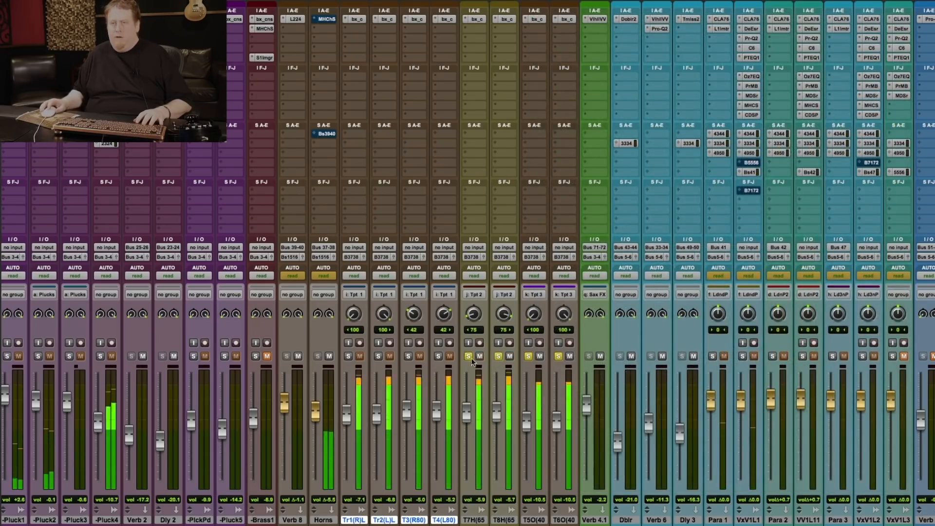
left_click(409, 357)
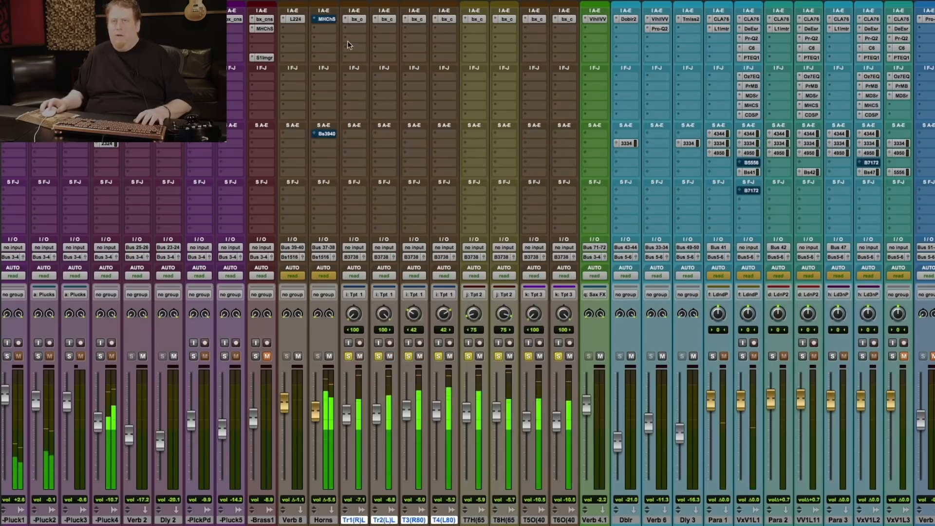
Step: Open MH ChannelStrip on the Horns track and compare its EQ bypassed and engaged during playback, leaving it engaged
left_click(325, 20)
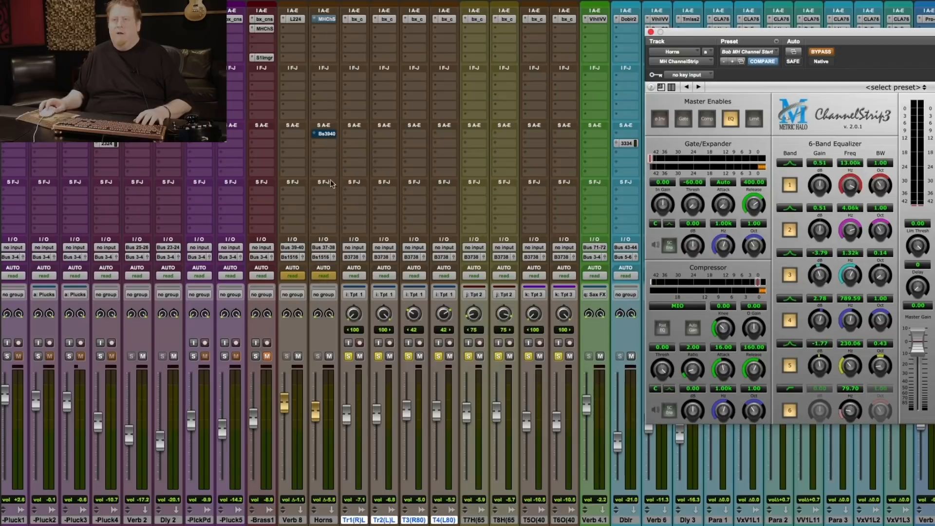
left_click_drag(832, 33, 520, 28)
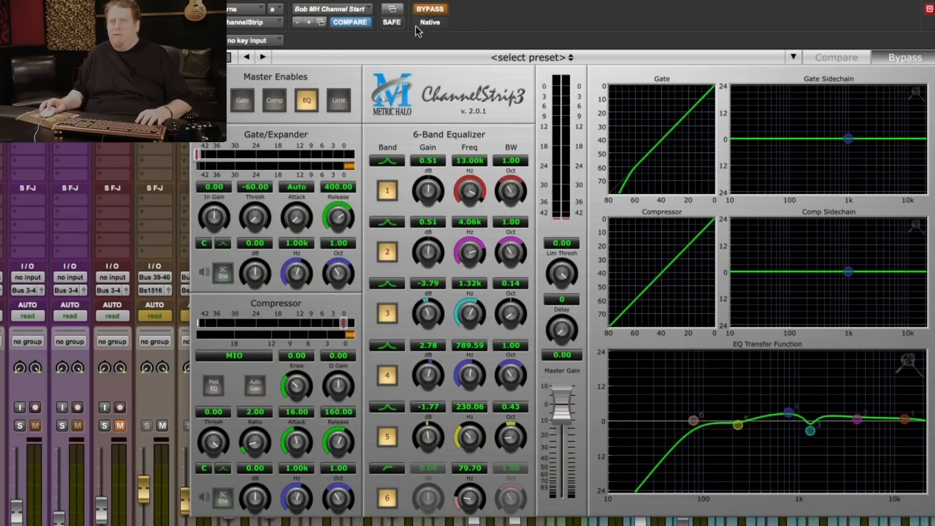
left_click(432, 9)
left_click(435, 10)
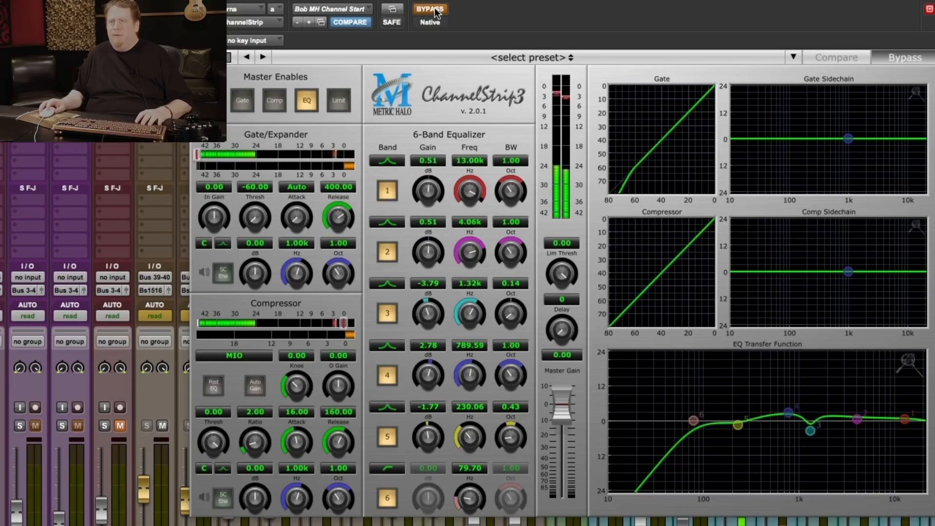
left_click(434, 10)
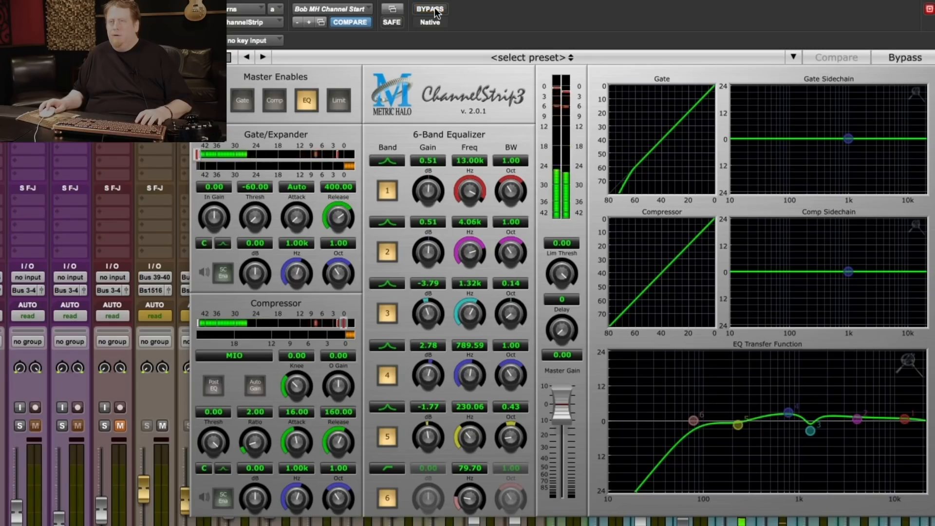
left_click(435, 9)
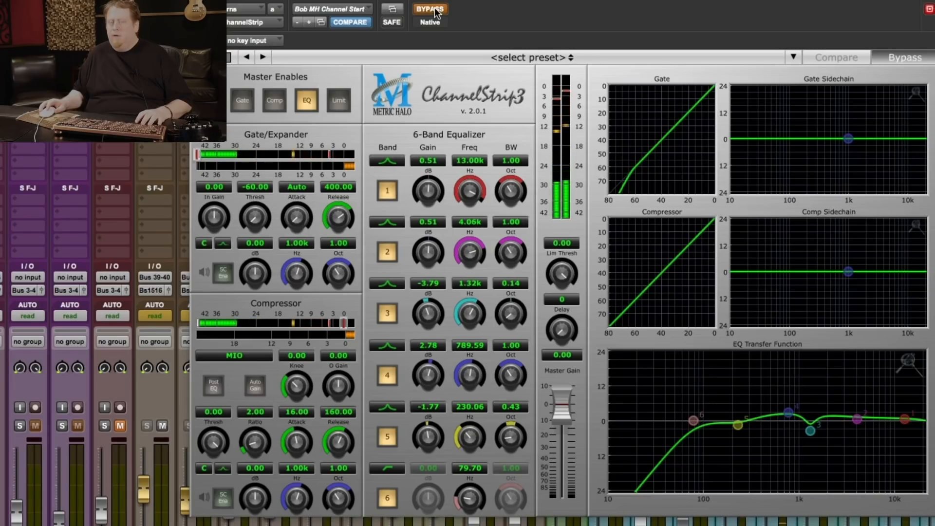
left_click(434, 10)
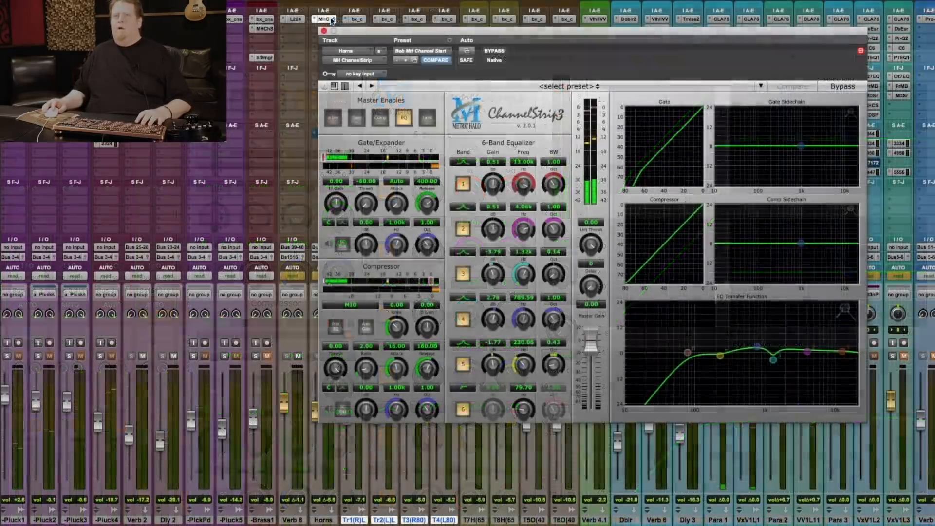
left_click(330, 20)
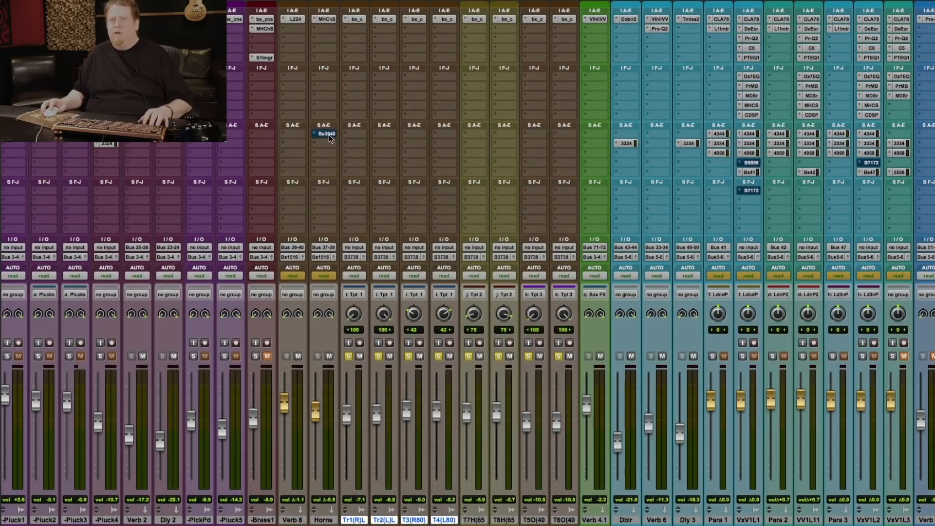
Step: Review the UAD Lexicon 224 reverb on Verb 8 and activate the Horns track's Bus 39-40 send
left_click(302, 19)
left_click_drag(528, 31, 806, 109)
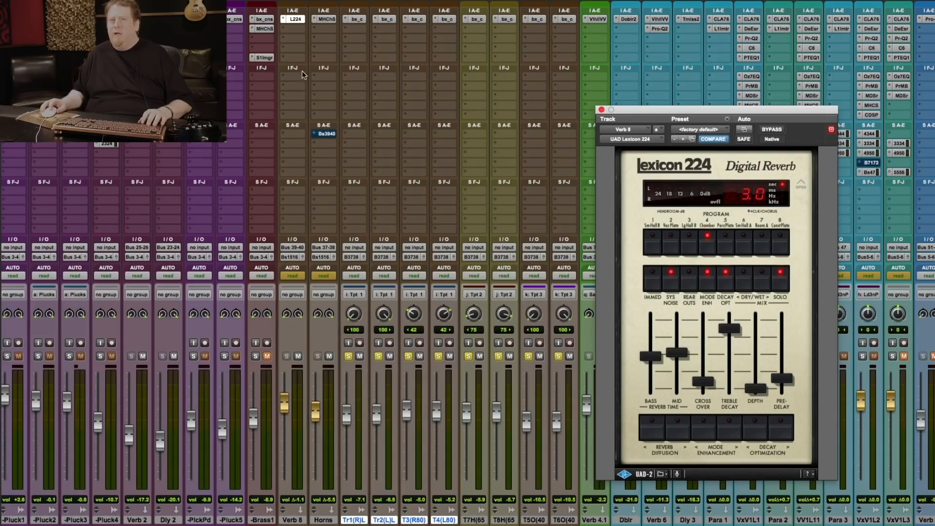
left_click(295, 20)
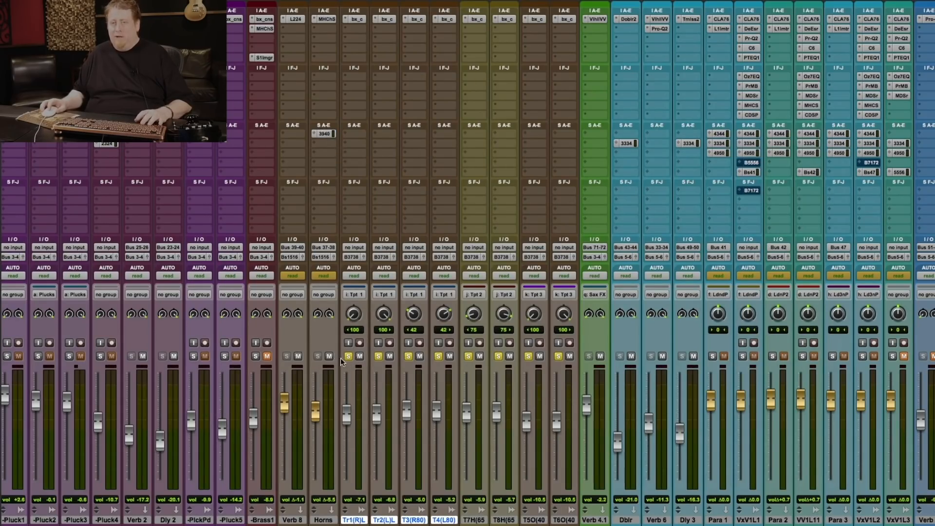
Step: Play the processed trumpets with reverb, clear all trumpet solos and switch to the Edit window
key("space")
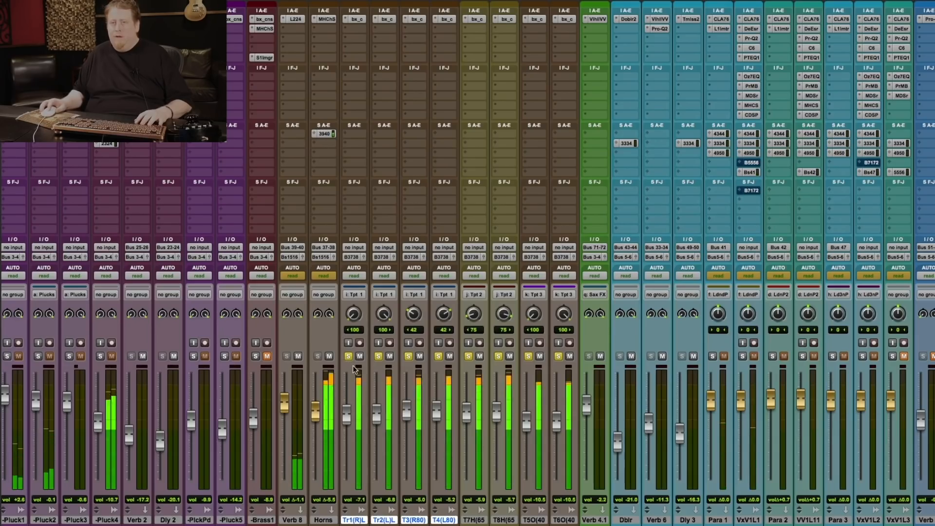
left_click(349, 356)
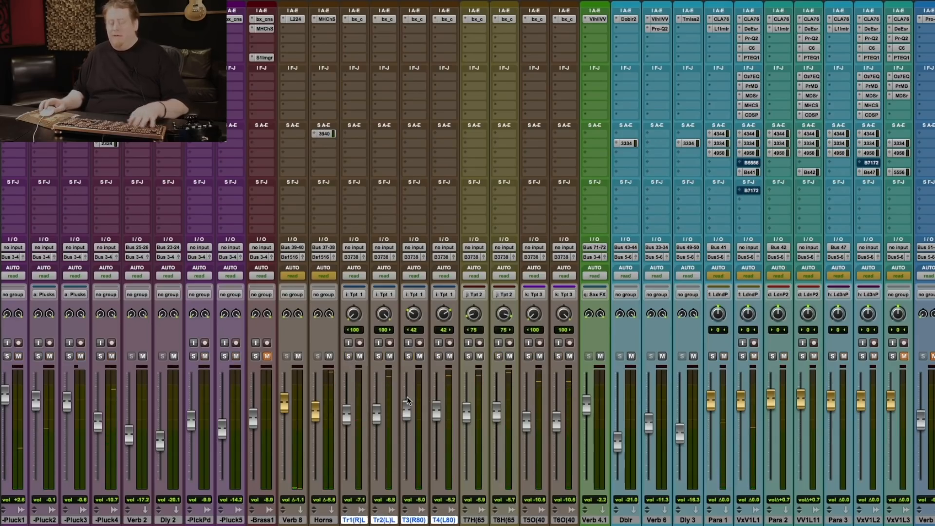
key("ctrl+equal")
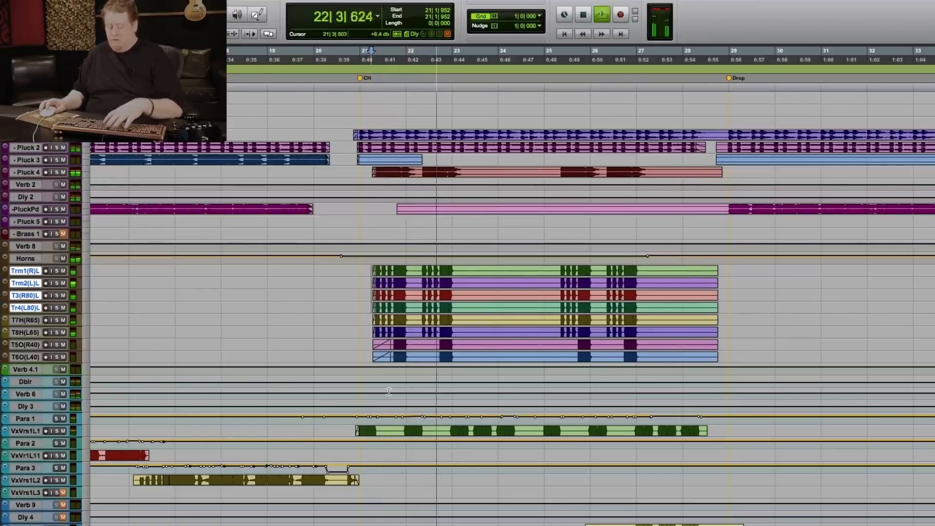
Step: Cue playback at the start of the chorus trumpets and open MH ChannelStrip on the Horns track in the Mix window
key("ctrl+equal")
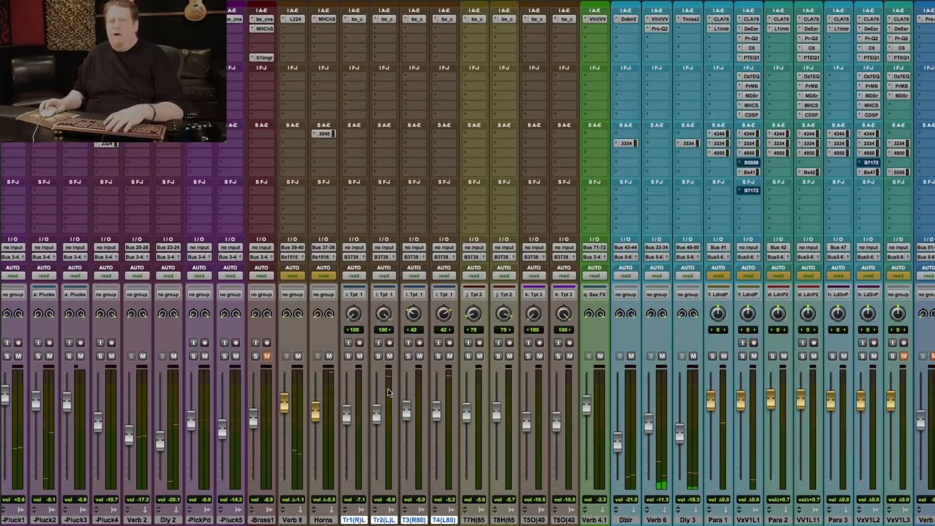
key("ctrl+equal")
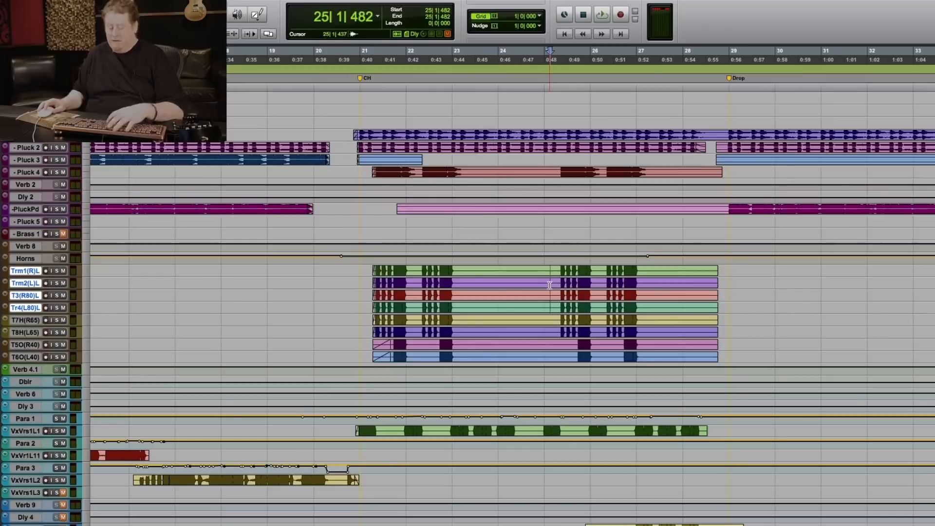
key("ctrl+bracketleft")
left_click(463, 257)
key("ctrl+equal")
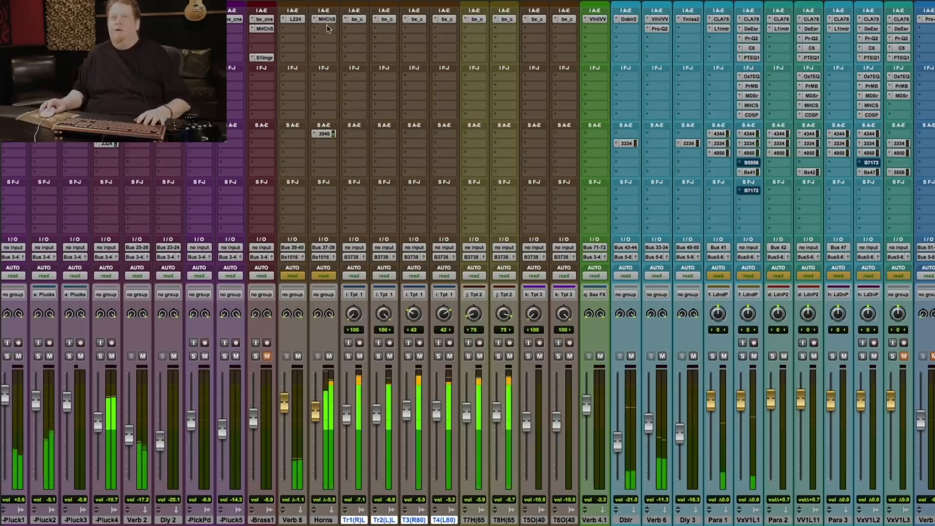
left_click(326, 19)
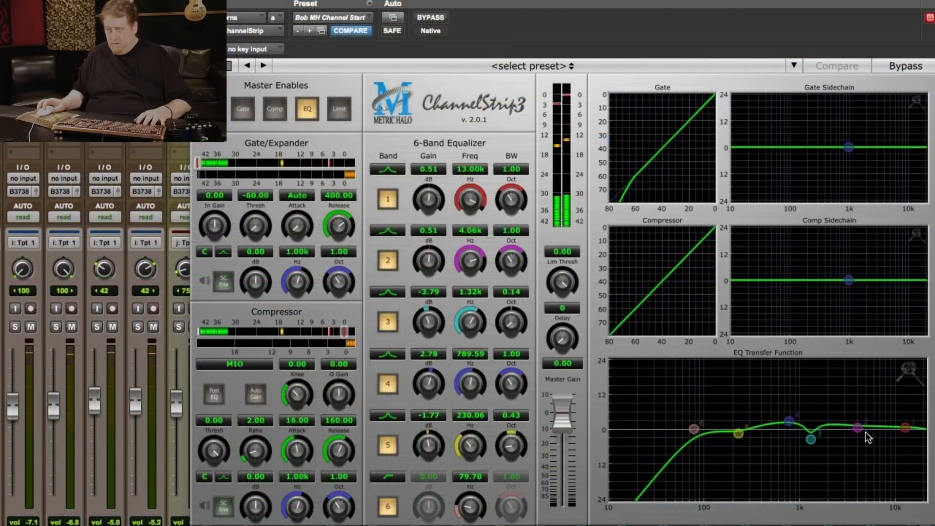
Step: Set EQ band 4's frequency to 980 Hz and compare the band off and on during playback, leaving it enabled
left_click(389, 385)
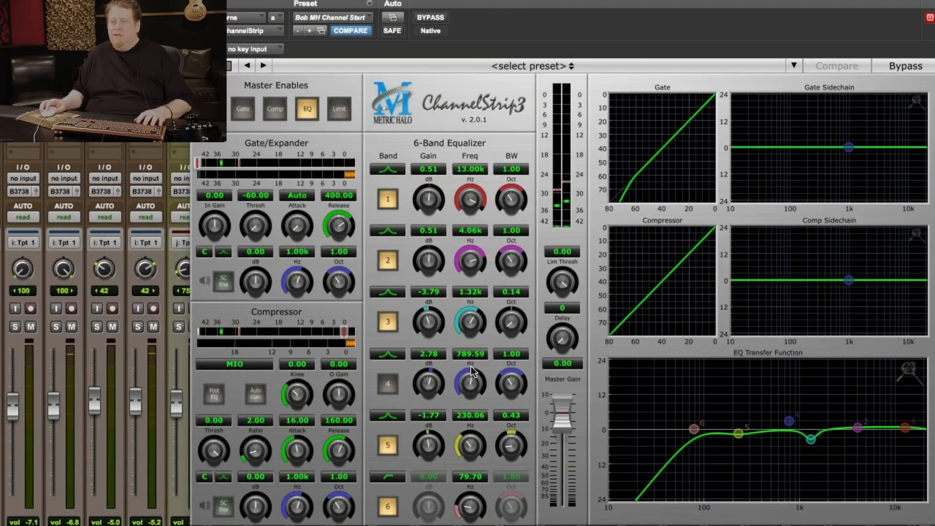
left_click_drag(472, 367, 468, 363)
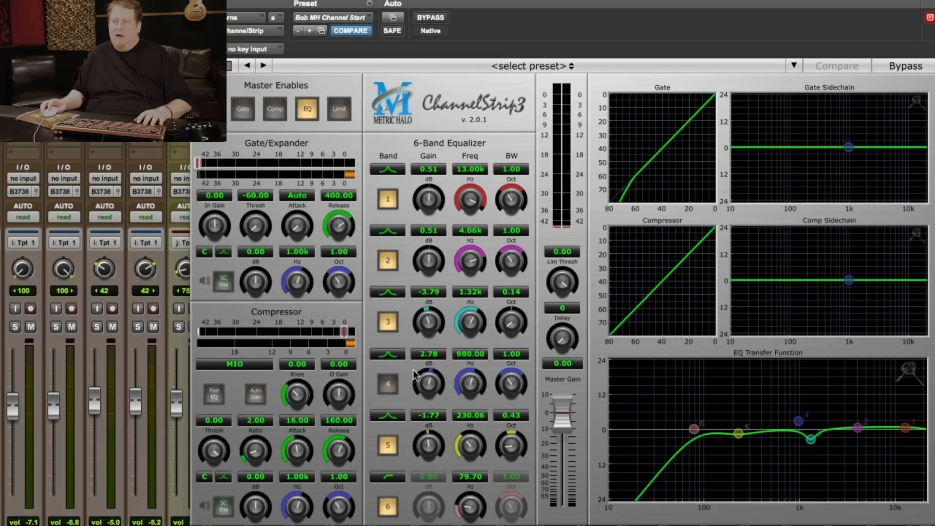
left_click(388, 384)
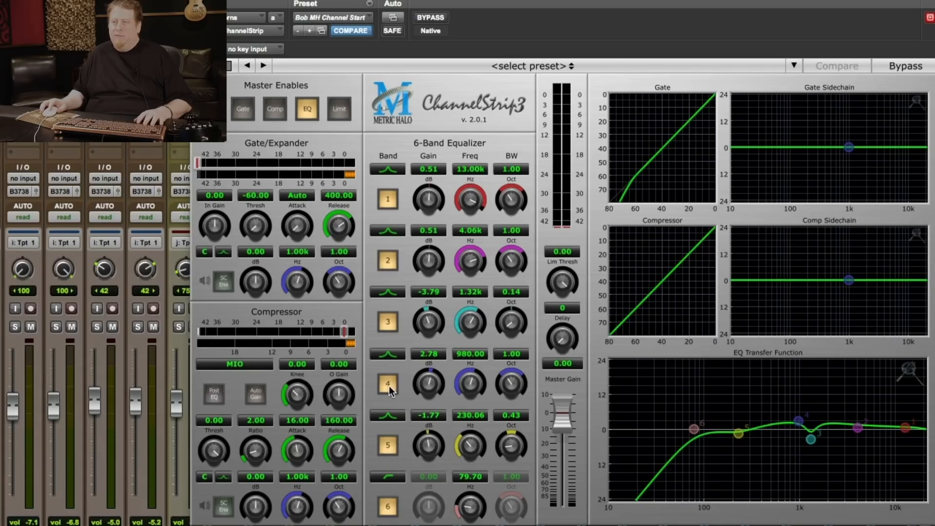
key("space")
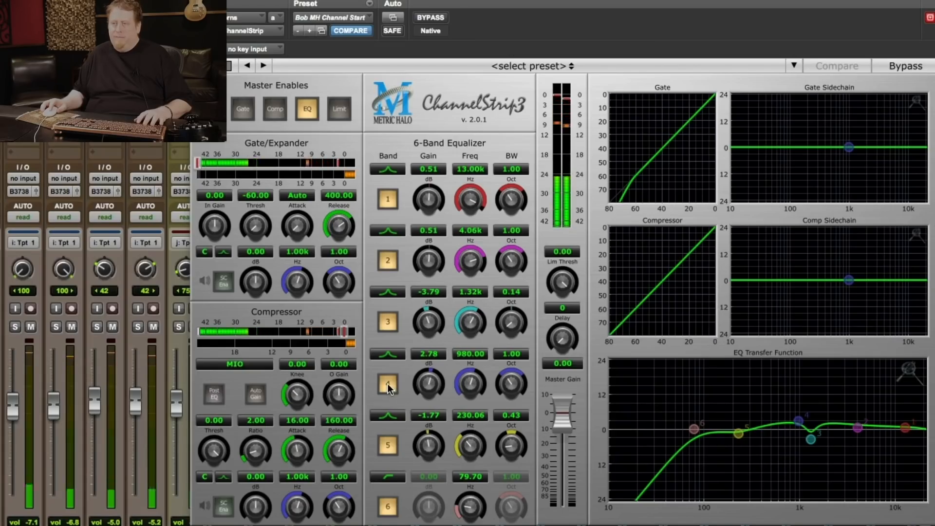
left_click(389, 384)
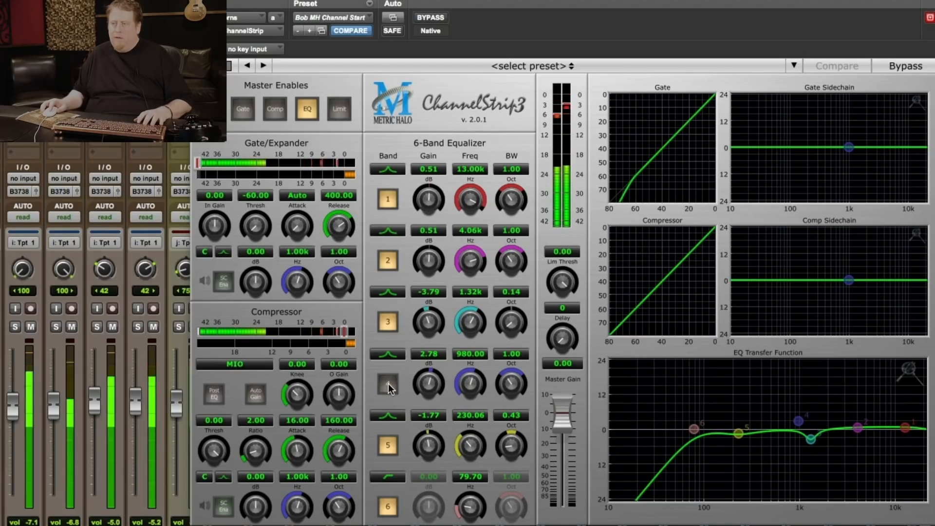
left_click(388, 385)
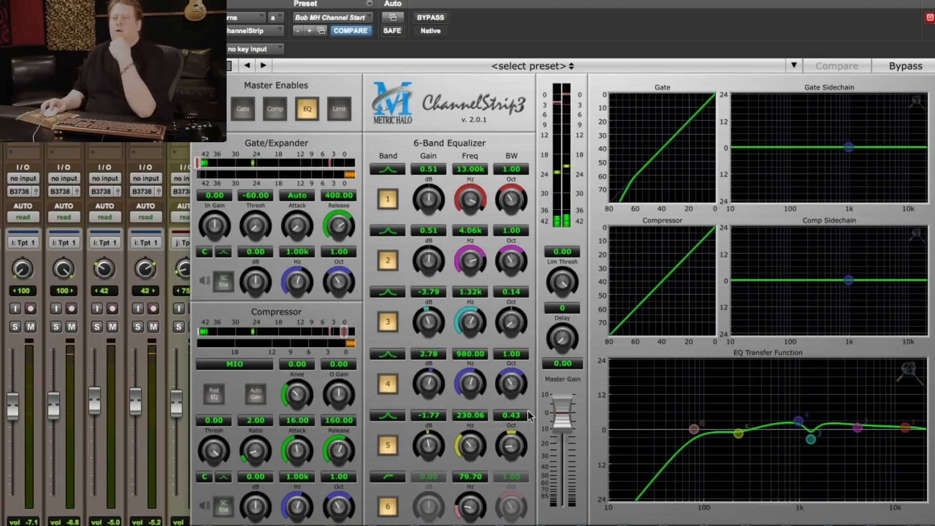
Step: Set band 4's gain to 1.63 dB and reshape band 1 to 8.52 kHz, 2.53 dB gain and 0.58 octave bandwidth
left_click_drag(435, 386, 430, 388)
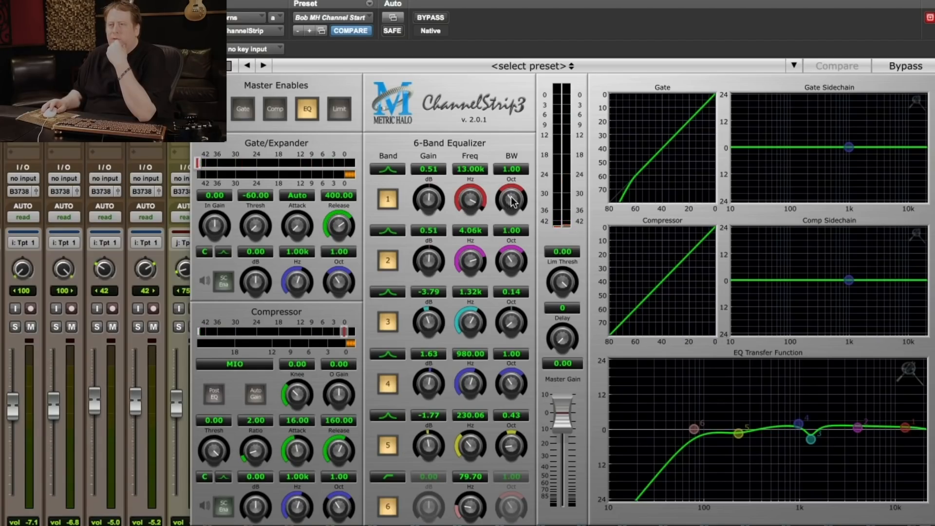
left_click_drag(512, 201, 514, 210)
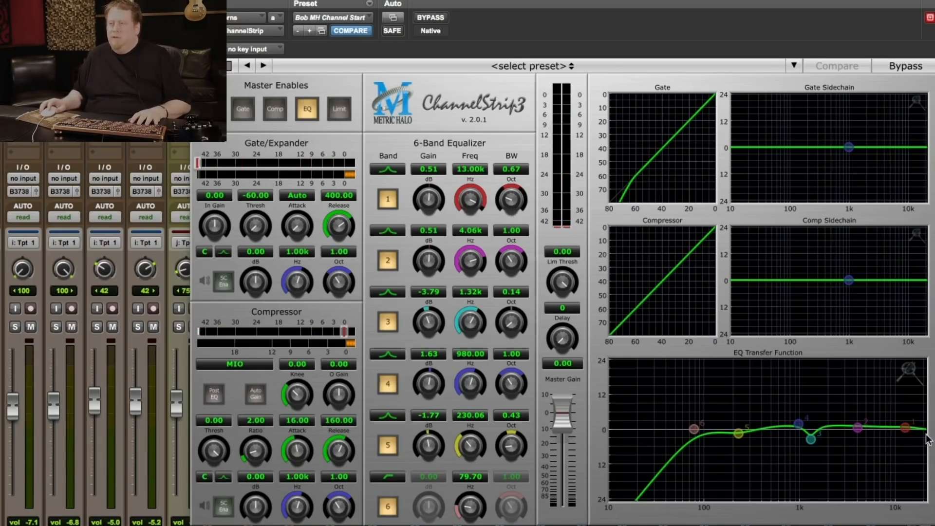
left_click_drag(907, 431, 889, 422)
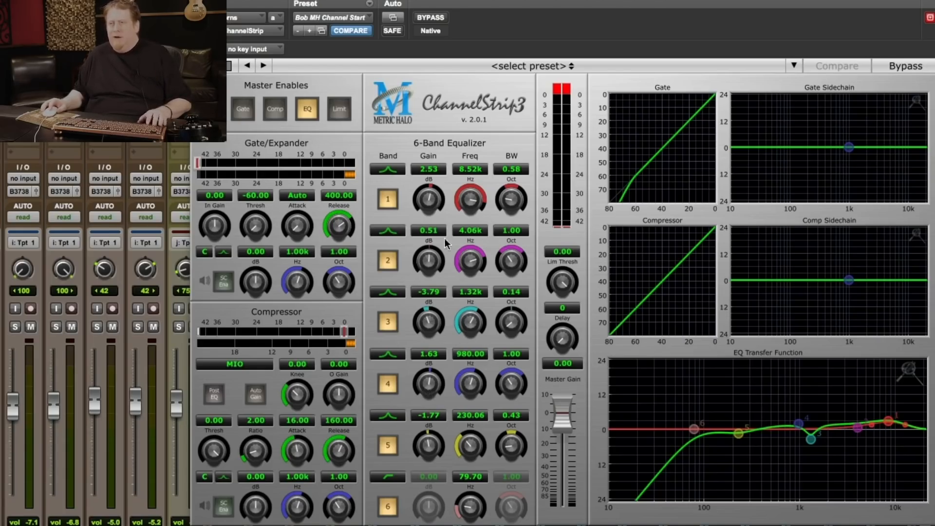
Step: During playback, set EQ gains to 0.99 dB on band 1, 0 on band 2, -3.21 on band 3 and 2.01 on band 4, then close the plug-in
key("space")
left_click_drag(429, 204, 429, 221)
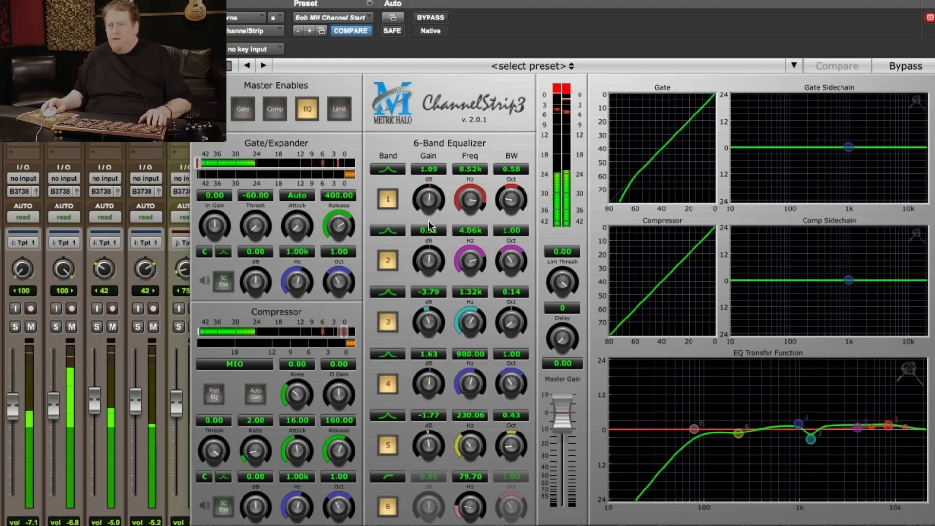
left_click_drag(434, 391, 442, 377)
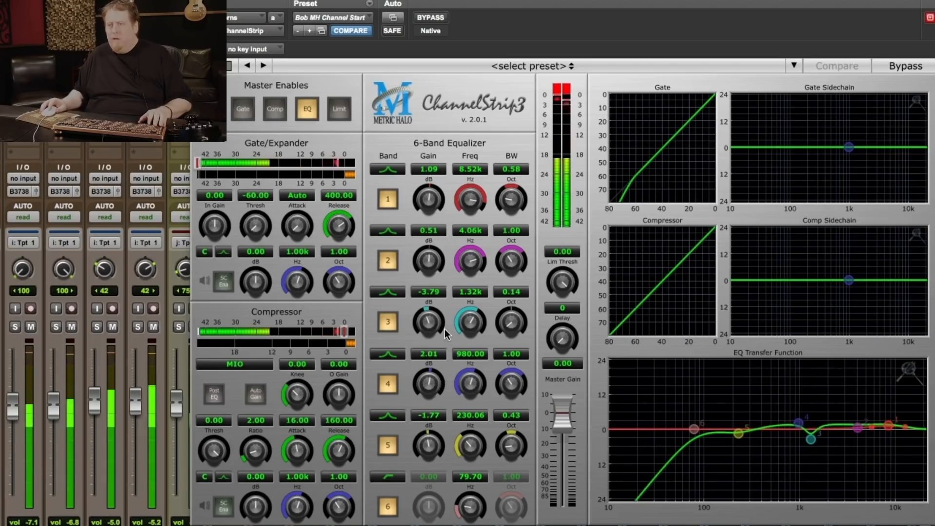
left_click_drag(441, 319, 442, 312)
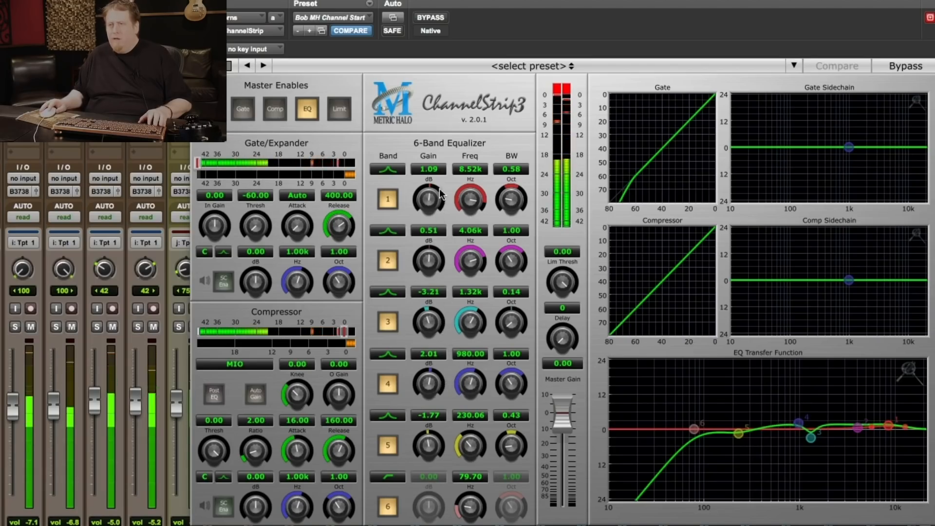
left_click_drag(433, 195, 432, 196)
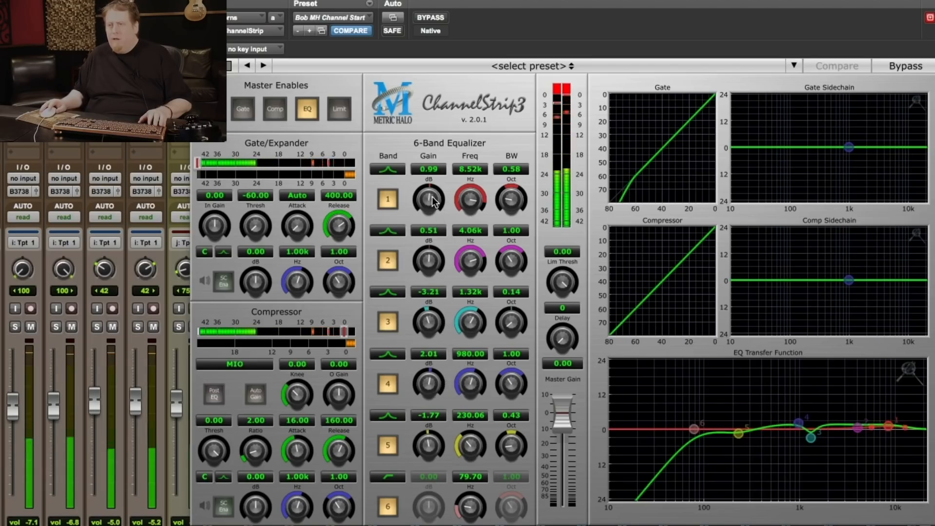
left_click(434, 260, "alt")
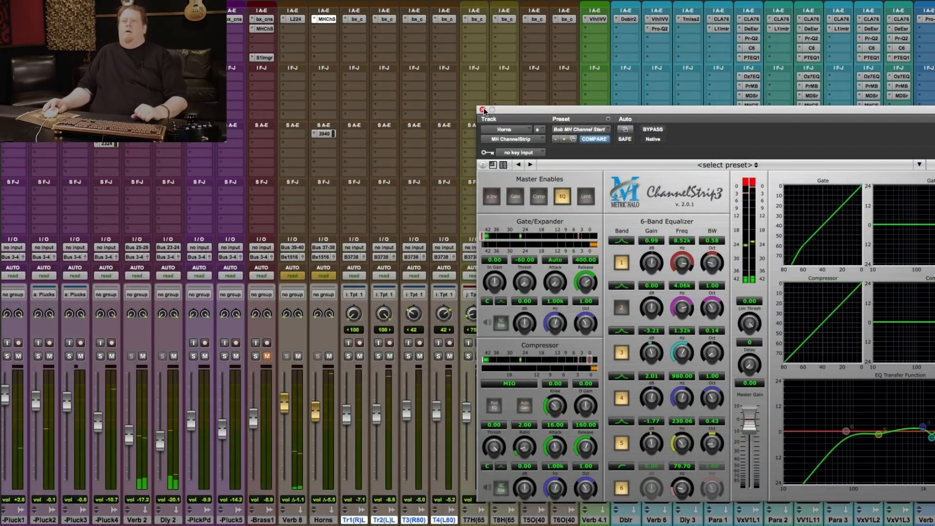
left_click(482, 103)
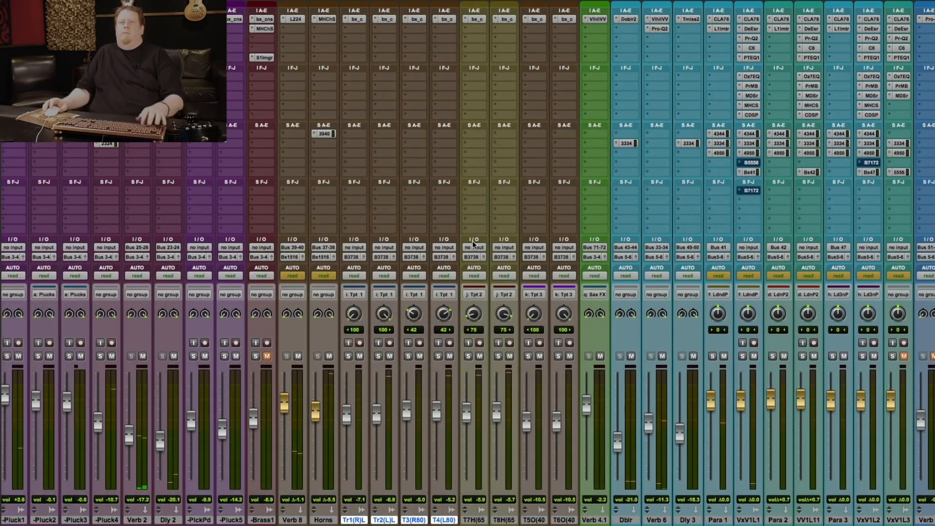
Step: Play the full mix in the Edit window from the start of the first chorus trumpet regions
key("ctrl+equal")
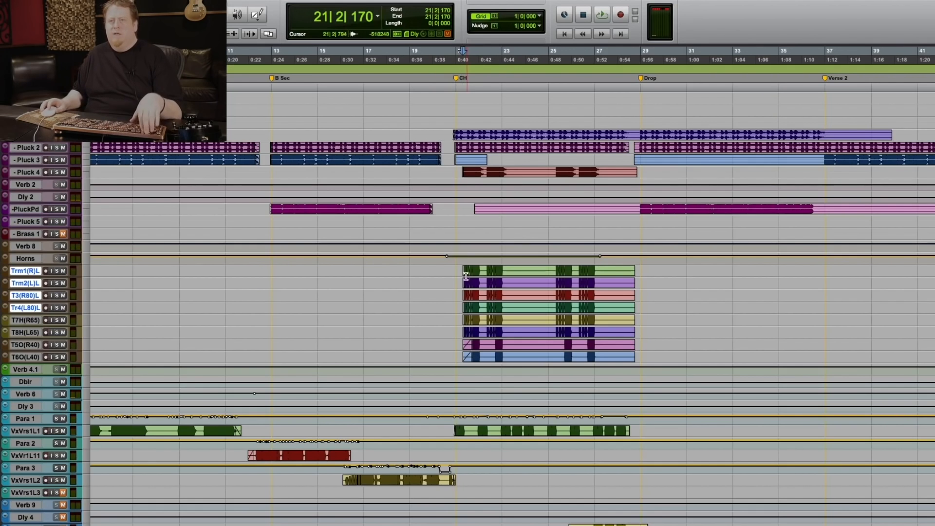
left_click(460, 270)
key("ctrl+bracketleft")
key("ctrl+bracketleft")
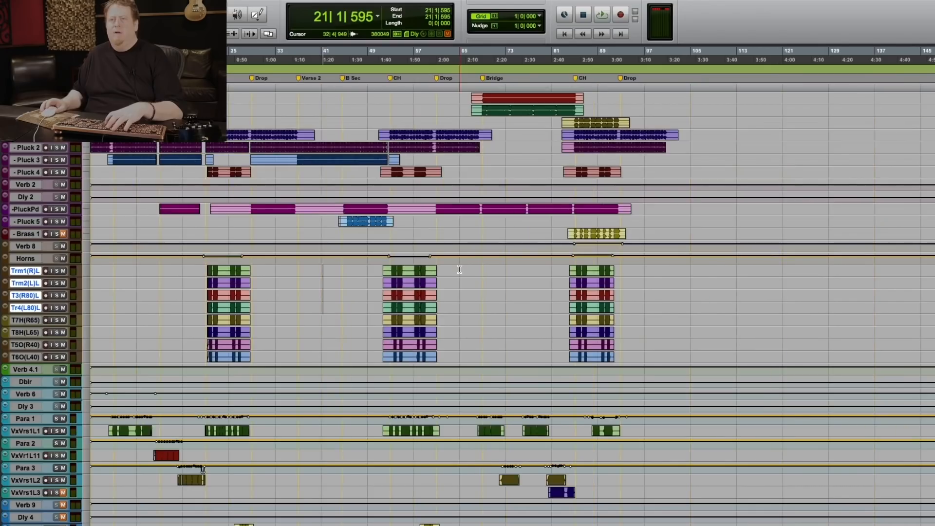
key("space")
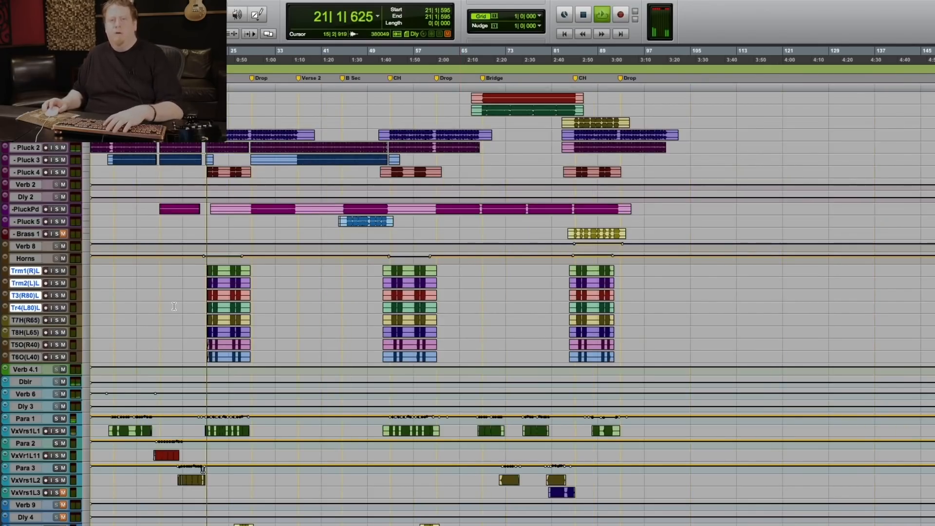
Step: Select the tracks from Verb 8 down to T6O(L40) and set their track height to small
left_click(25, 358)
left_click(34, 250, "shift")
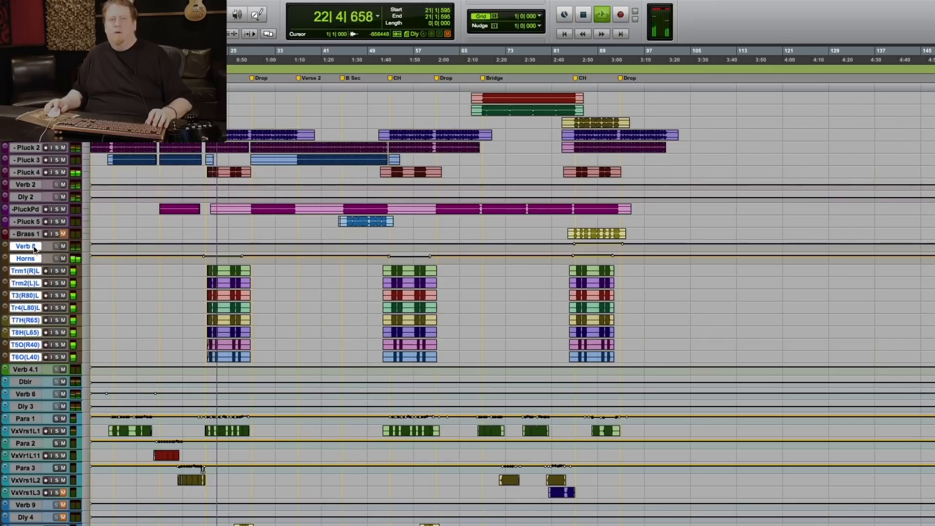
left_click(85, 274)
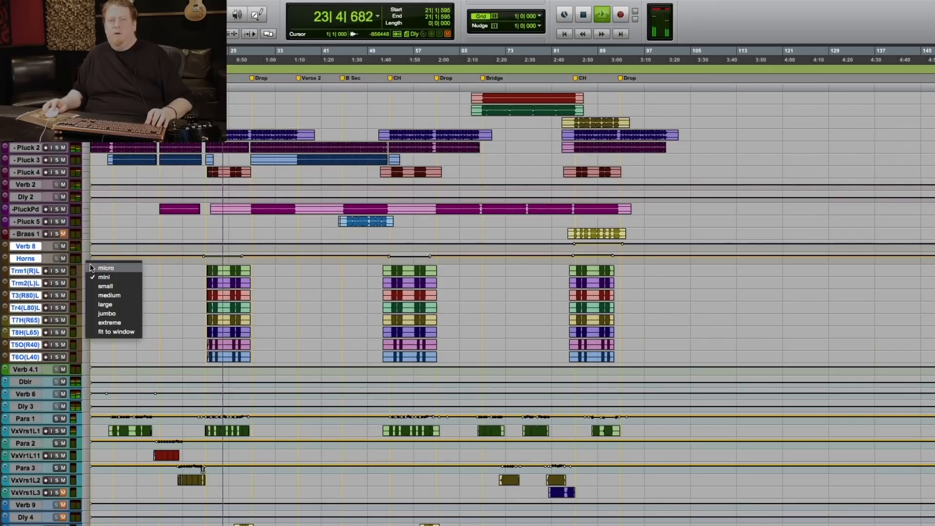
left_click(105, 282)
Step: Stop playback, cue the start of Brass 1 in the last chorus, and unmute and solo Brass 1 in the Mix window
key("space")
left_click(581, 253)
left_click(574, 240)
key("super+equal")
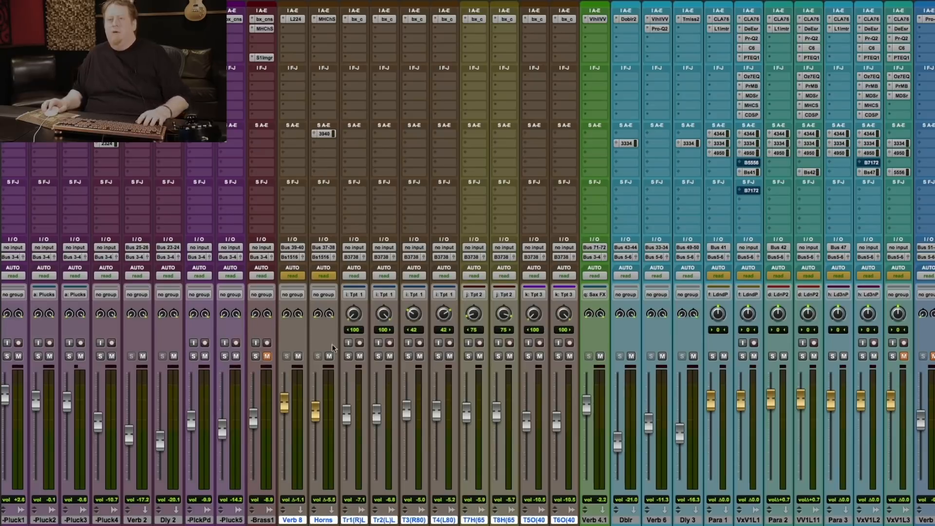
left_click(267, 356)
left_click(255, 356)
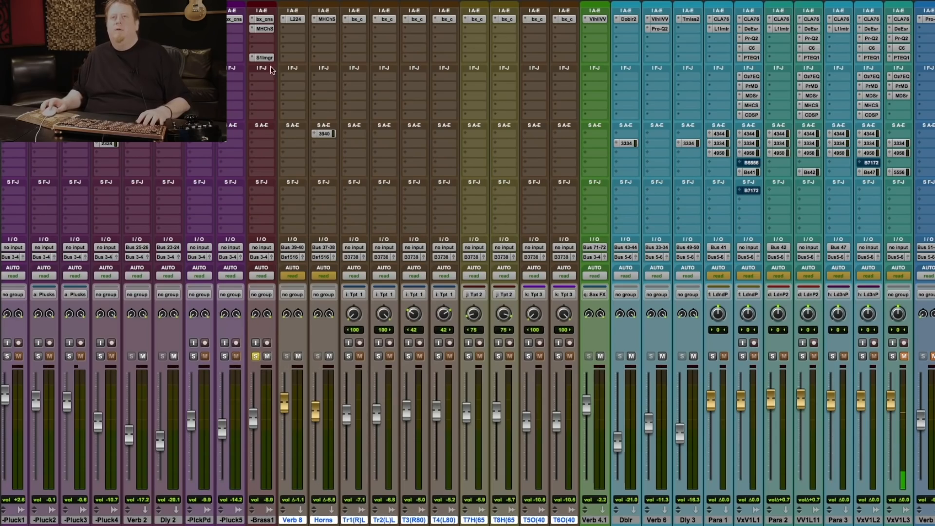
Step: Open bx_console E on Brass 1 and review its compressor and EQ settings, playing the track to watch the gain reduction
left_click(271, 19)
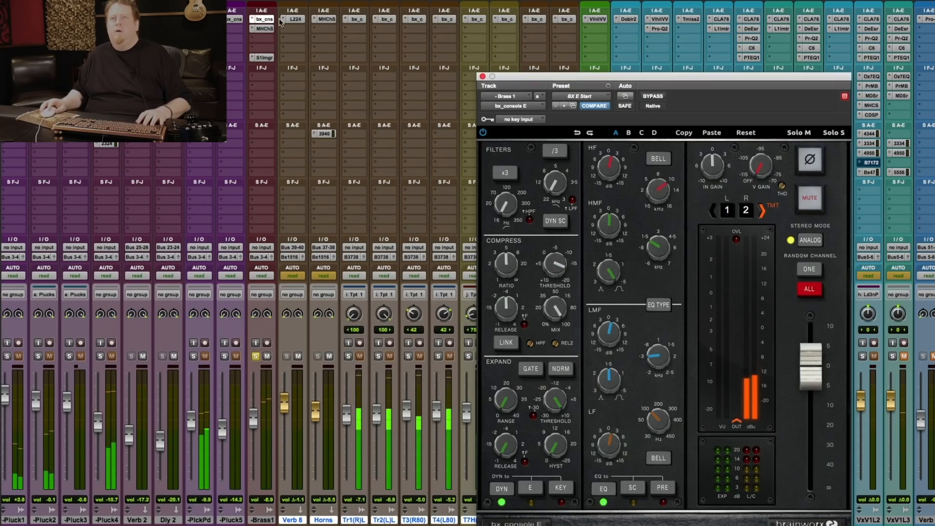
left_click_drag(547, 76, 612, 13)
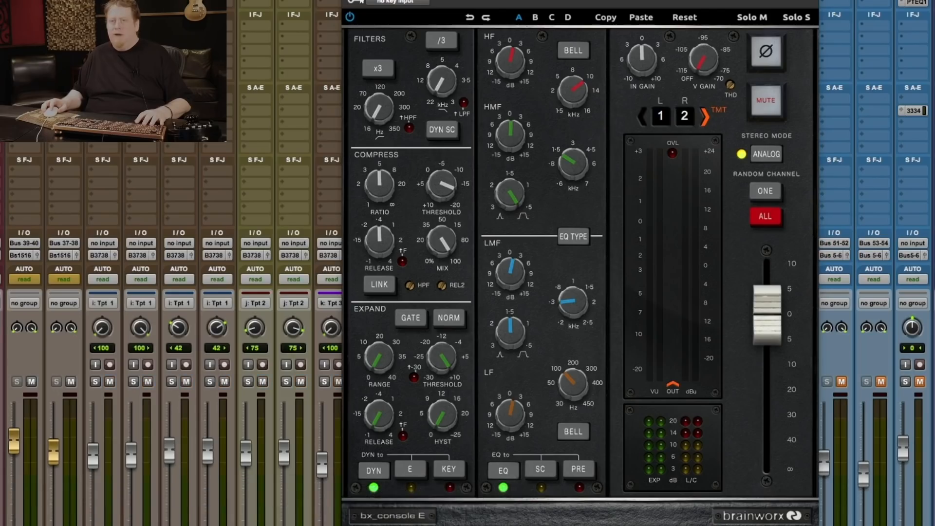
key("space")
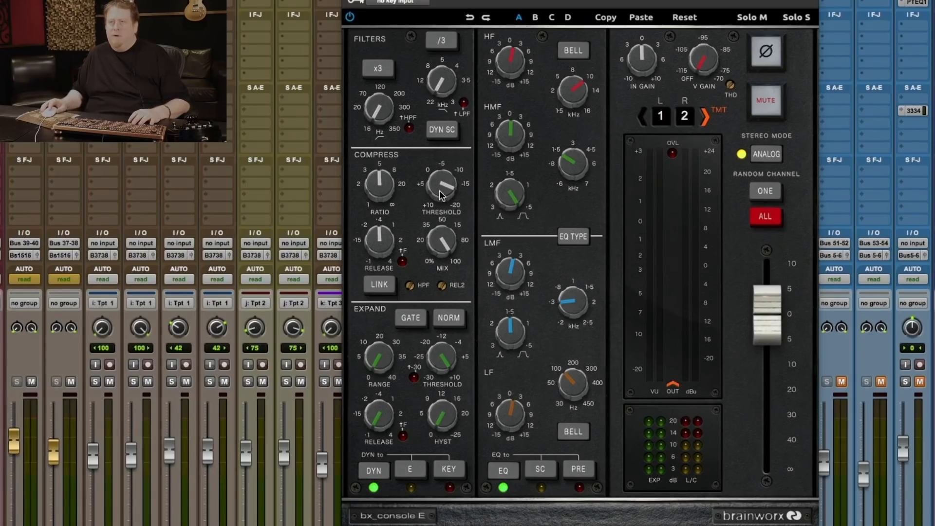
key("space")
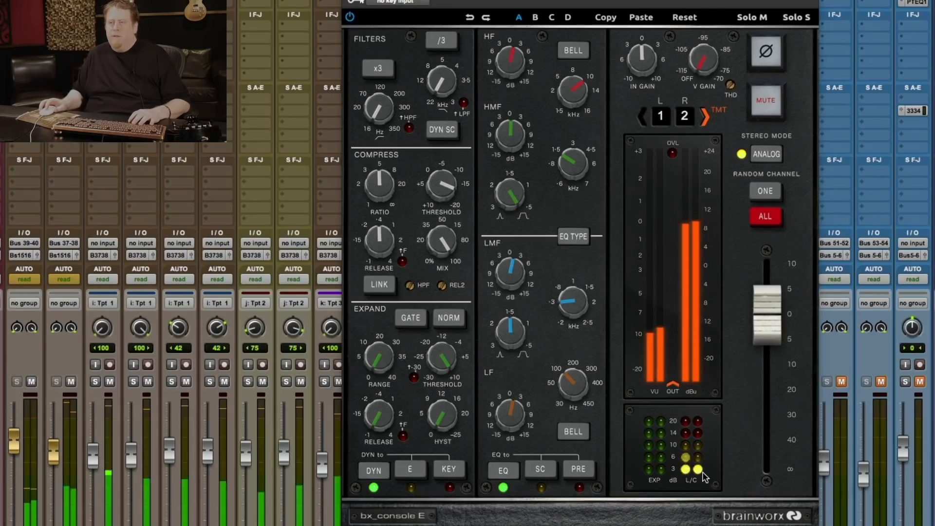
key("space")
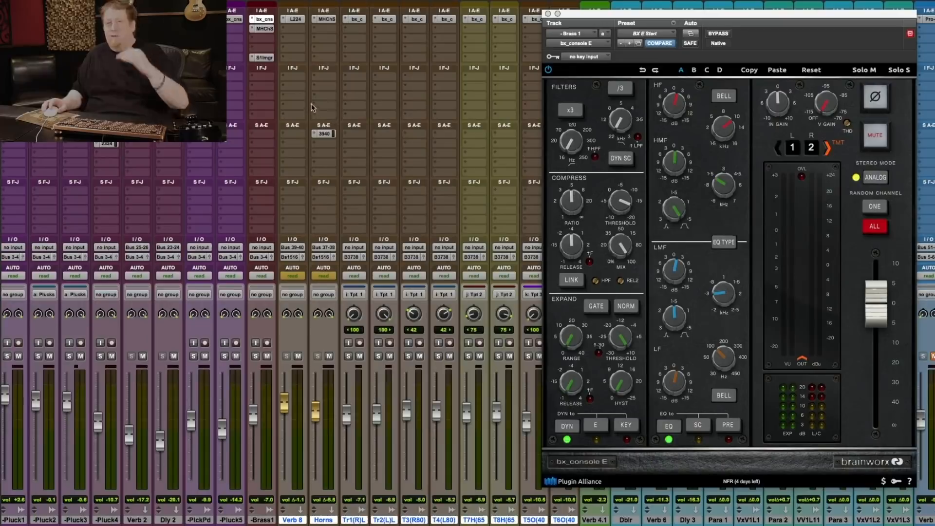
Step: Open MH ChannelStrip on Brass 1 and compare EQ bands 3, 4 and 5 off and on during playback, leaving all three enabled
left_click(265, 29)
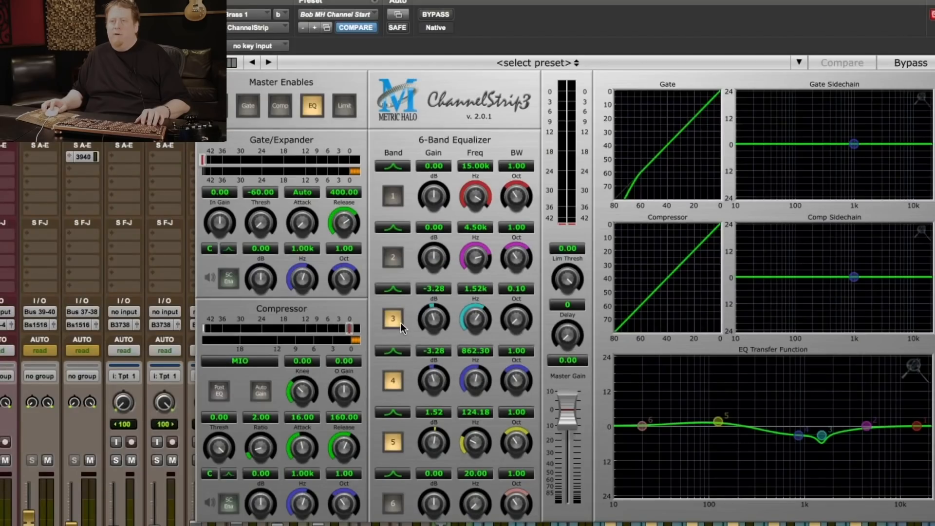
left_click(392, 319)
key("space")
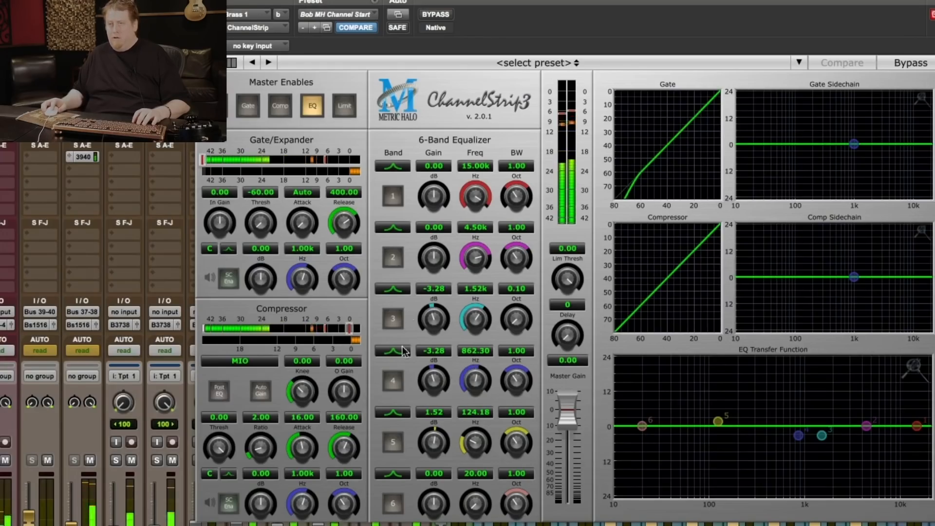
left_click(392, 382)
left_click(392, 320)
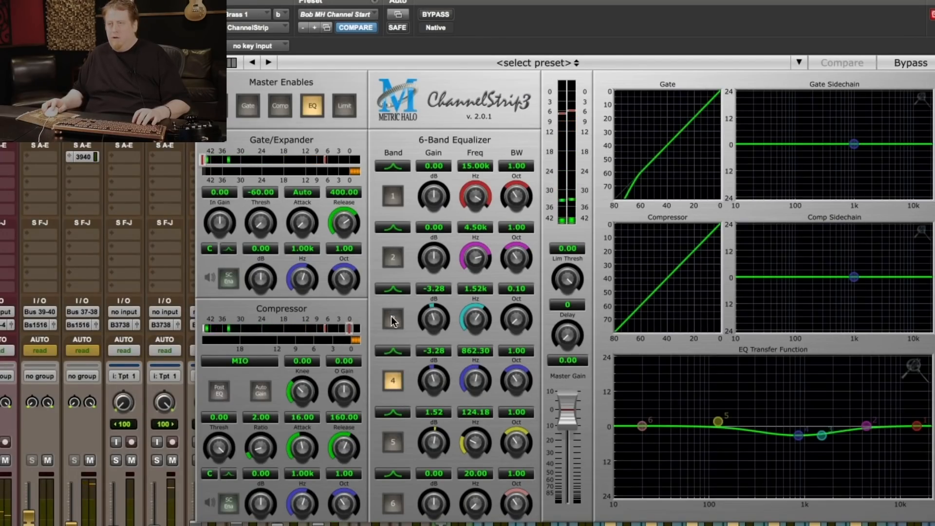
left_click(392, 443)
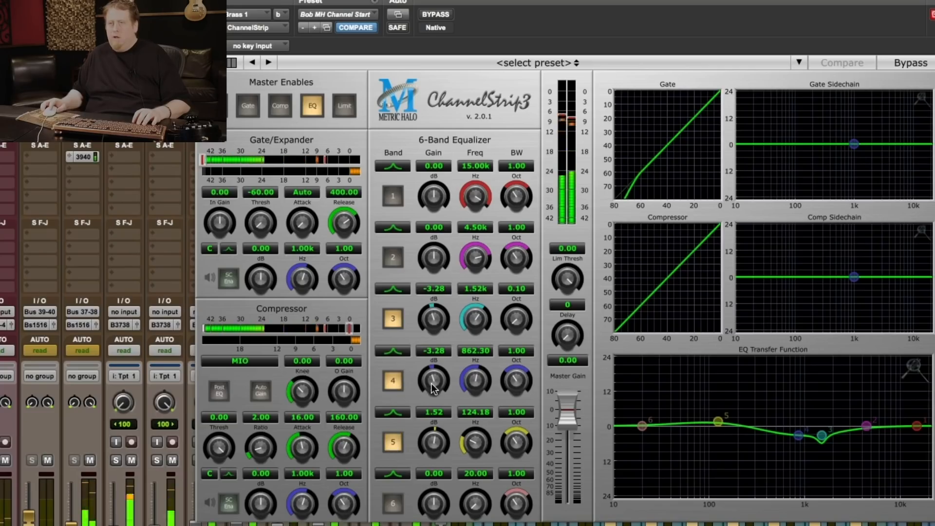
Step: Set the gain of EQ band 4 on Brass 1 to -3.09 dB and close the MH ChannelStrip window
left_click_drag(434, 388, 433, 386)
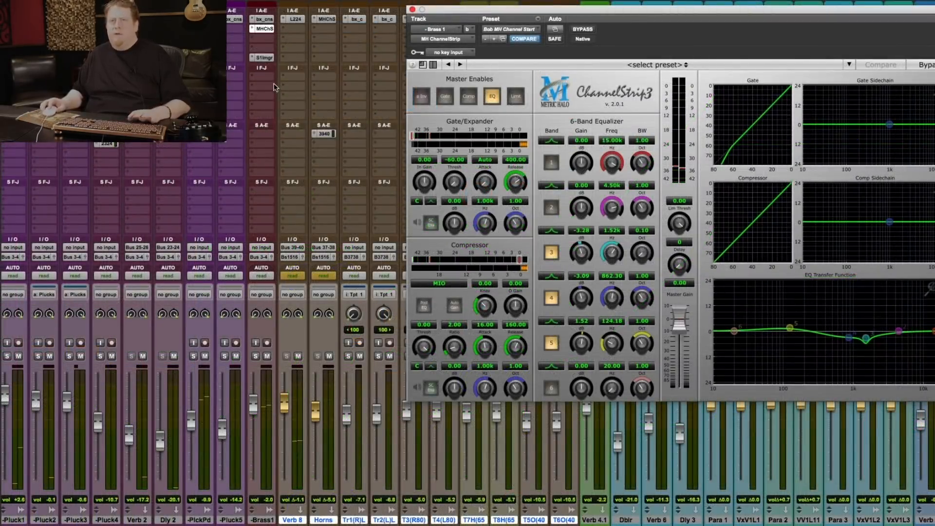
left_click(264, 29)
Step: Open the S1 Imager on Brass 1 and compare its stereo widening bypassed and active during playback, leaving it active
left_click(265, 58)
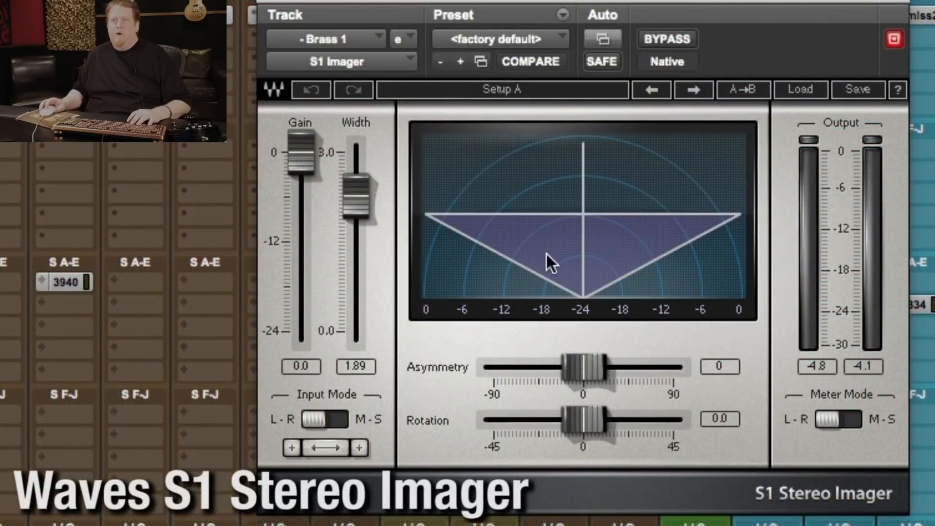
key("ctrl+super+b")
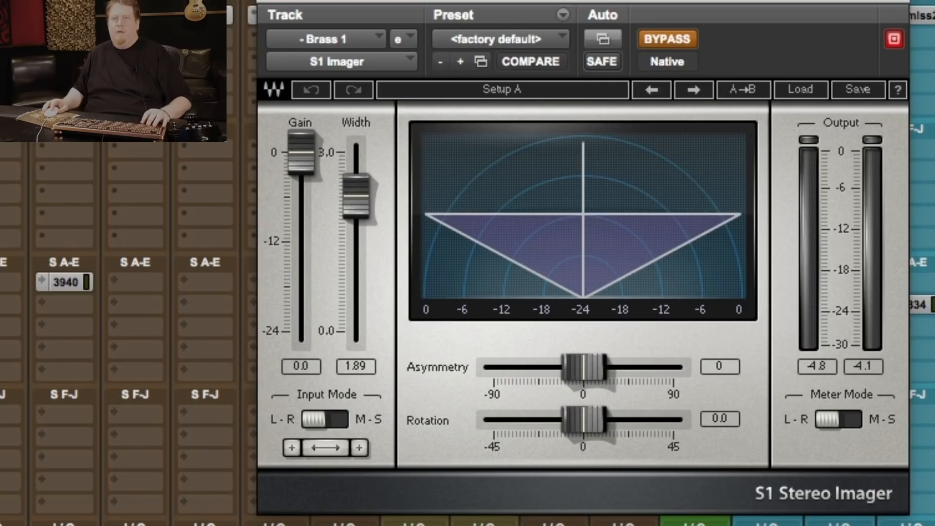
left_click(671, 36)
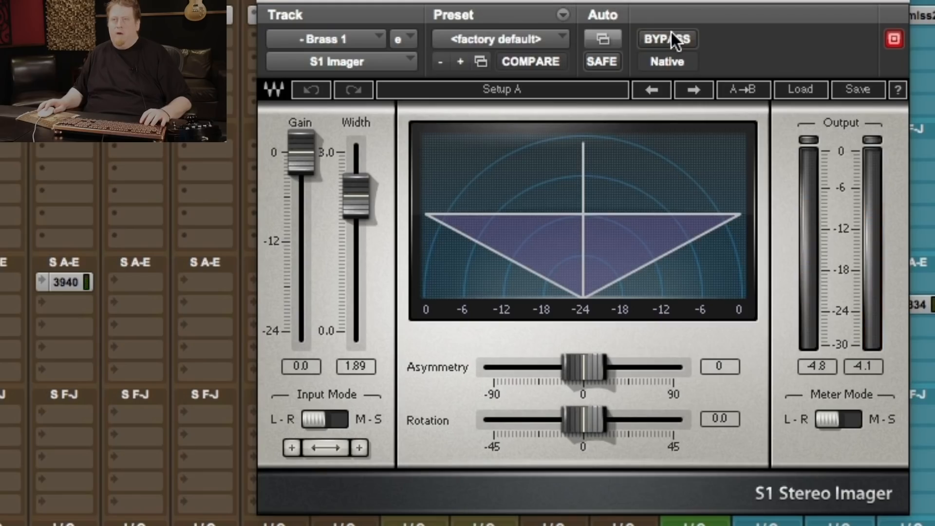
left_click(672, 32)
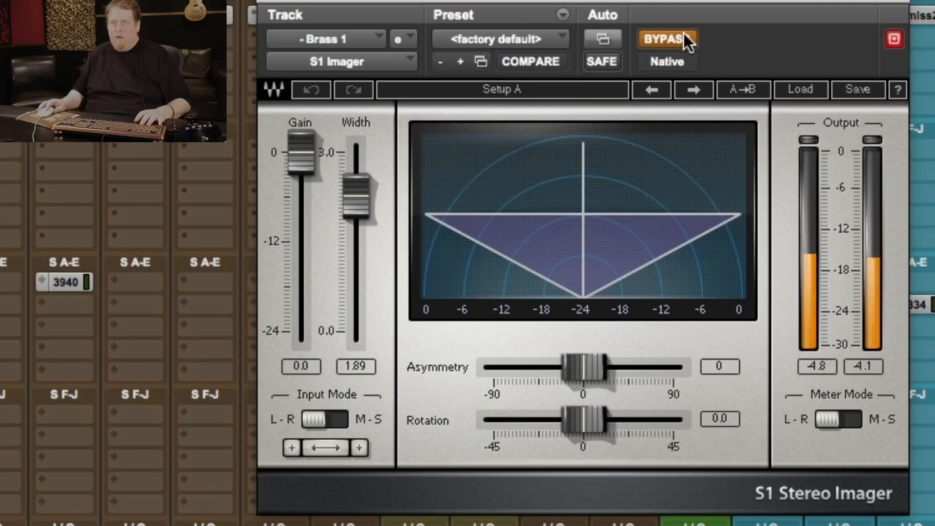
left_click(684, 34)
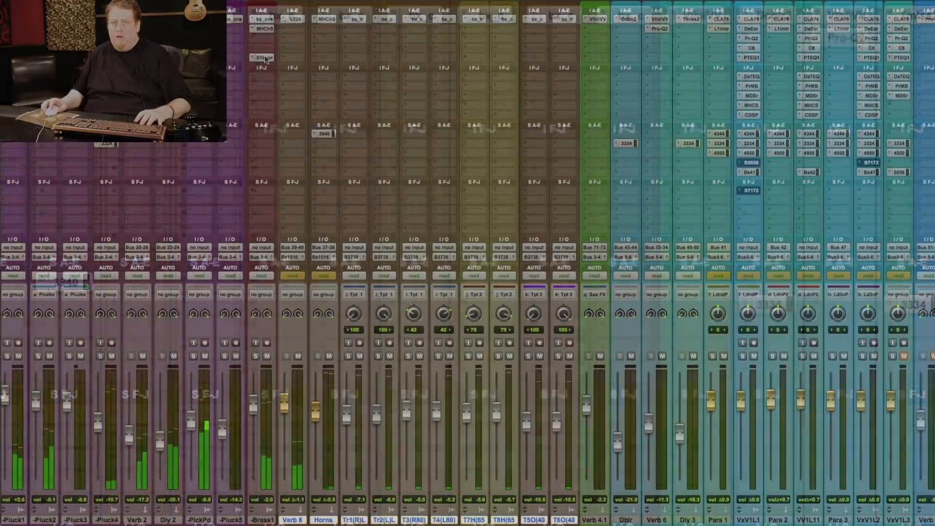
Step: Lower the Brass 1 fader to -8.1 dB while the mix plays
left_click_drag(248, 412, 254, 421)
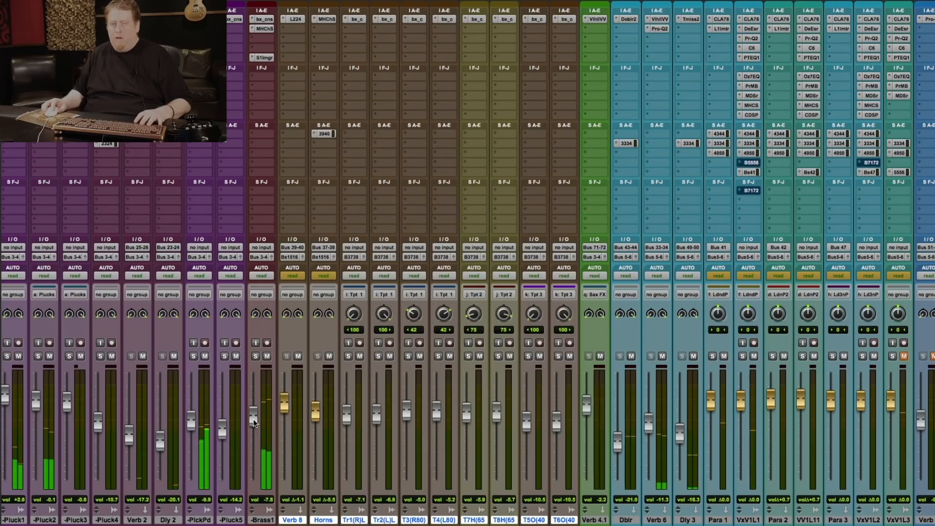
left_click_drag(253, 419, 255, 417)
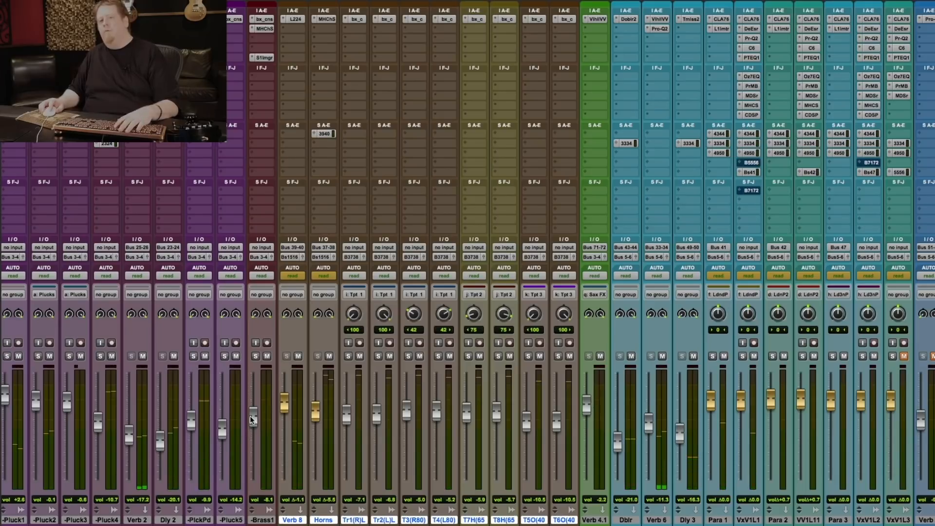
Step: In the Edit window, select the tracks from BridgeGuitar1 down to T6O(L40) and shrink their track height to match the horn tracks
key("super+equal")
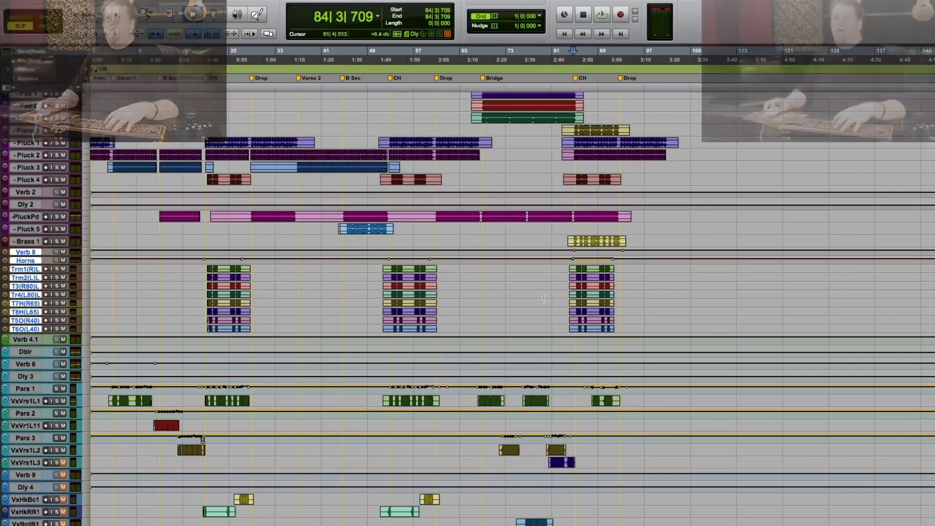
key("super+bracketleft")
key("Page_Up")
key("Page_Down")
scroll(34, 235, "up", 2)
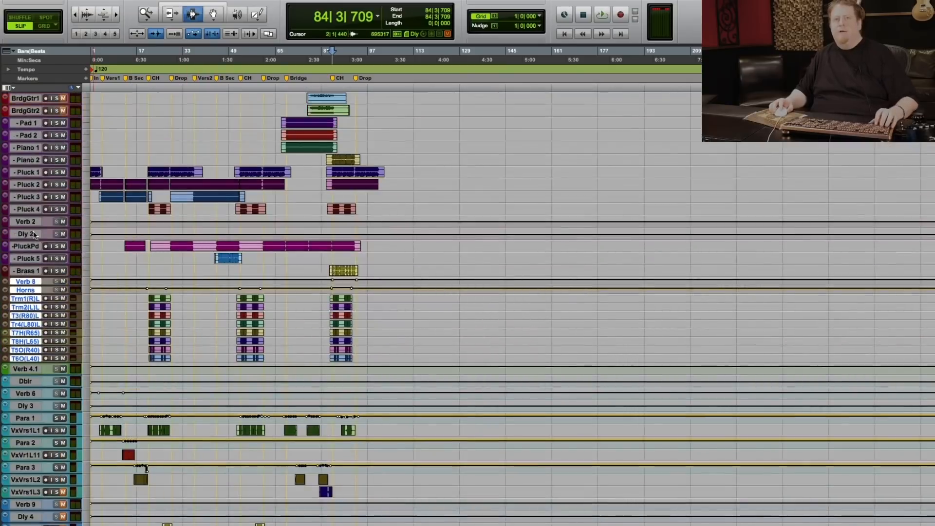
scroll(34, 235, "up", 1)
left_click(30, 108, "shift")
scroll(19, 187, "up", 5)
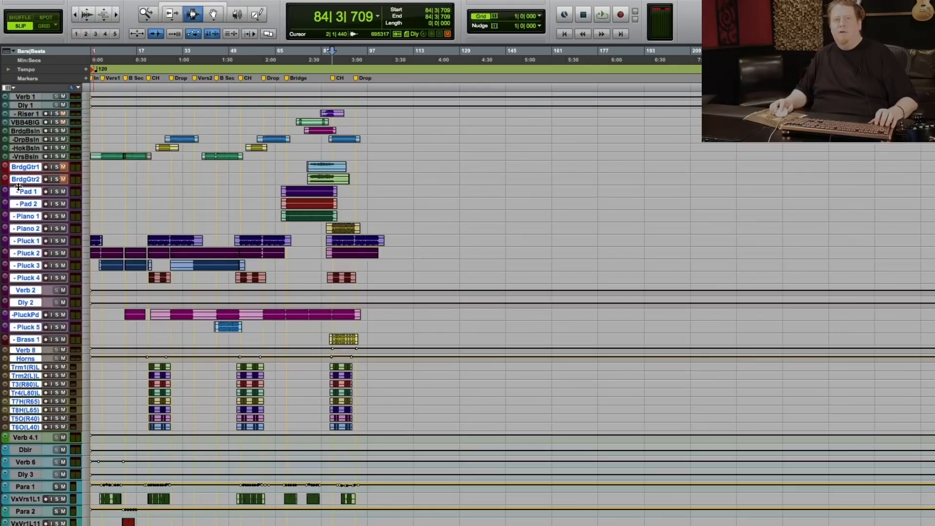
left_click(34, 156, "shift")
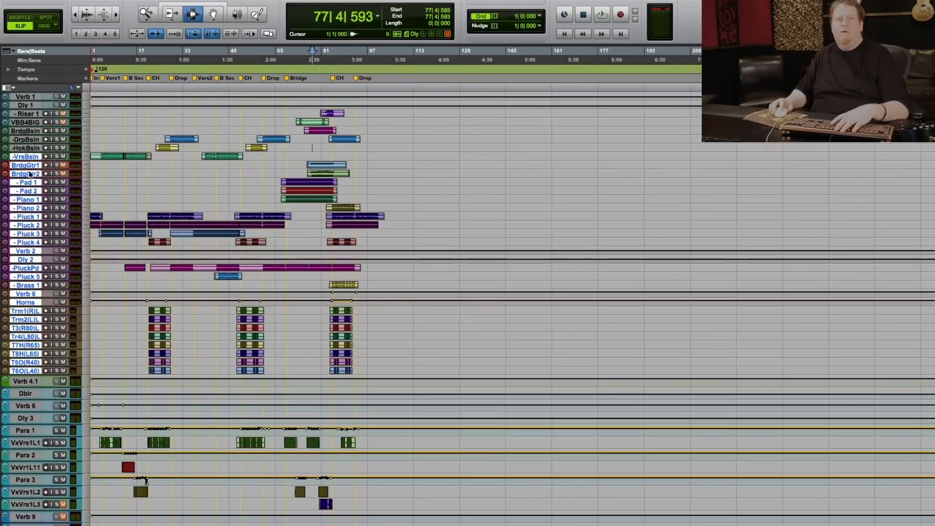
Step: Enlarge the track height of BridgeGuitar1 and BridgeGuitar2 and zoom in on their clips around bar 83
left_click(26, 172)
left_click(28, 166, "shift")
left_click(85, 165, "alt+shift")
left_click(93, 201)
left_click(330, 214)
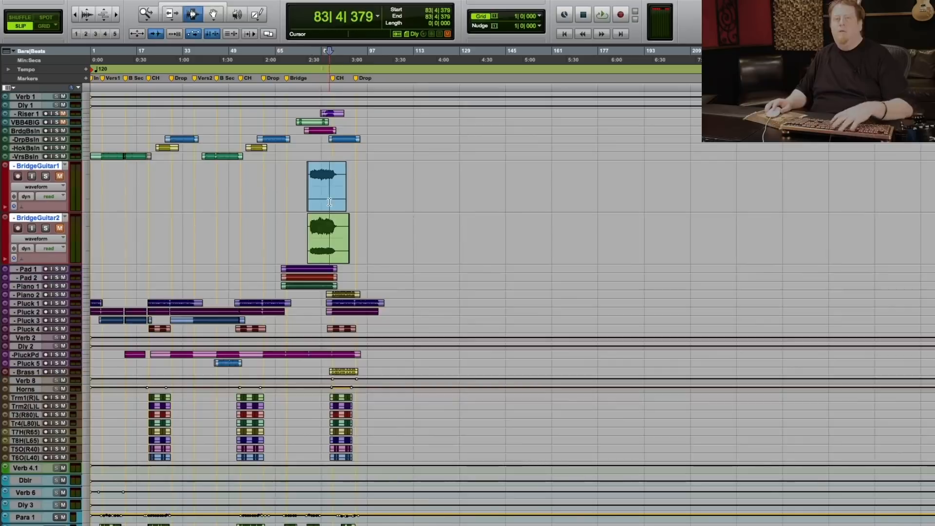
key("t")
key("t")
key("t")
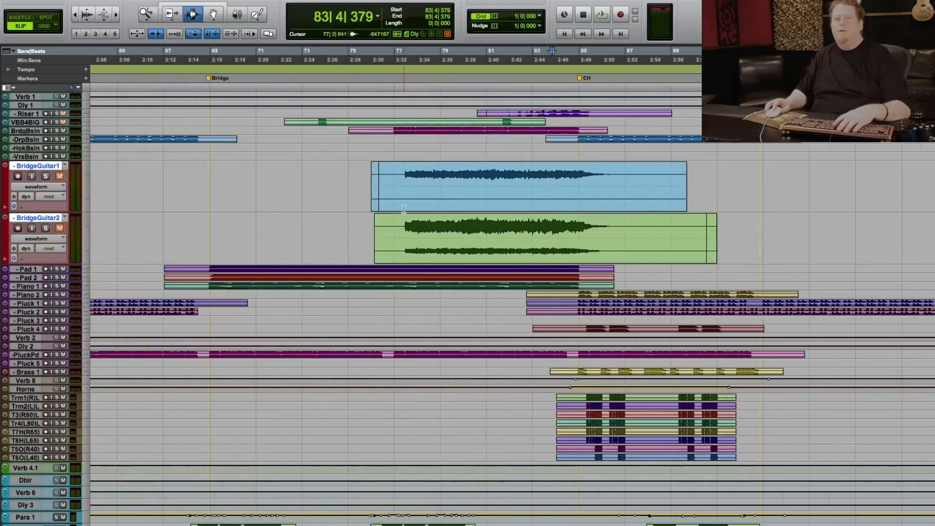
Step: Unmute and solo both bridge guitar tracks in the Mix window and play their clips from 77|2|195
key("ctrl+equal")
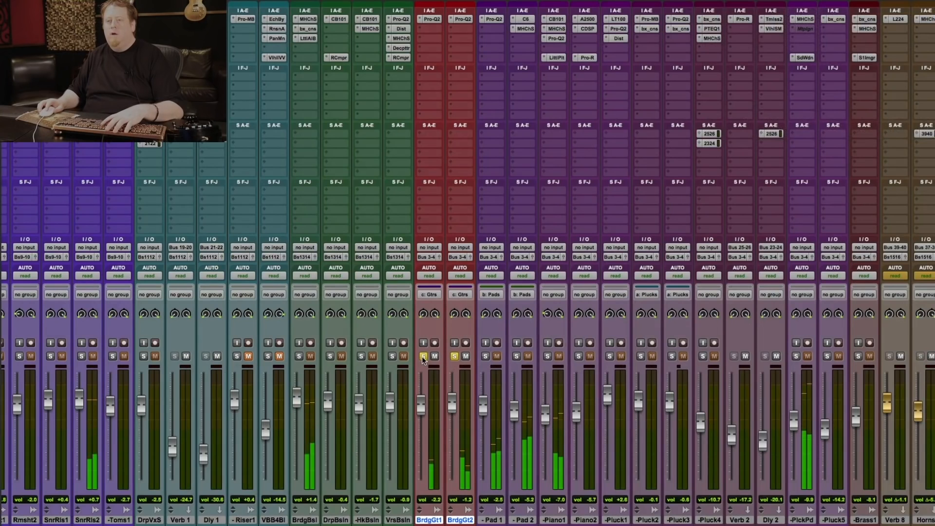
key("ctrl+equal")
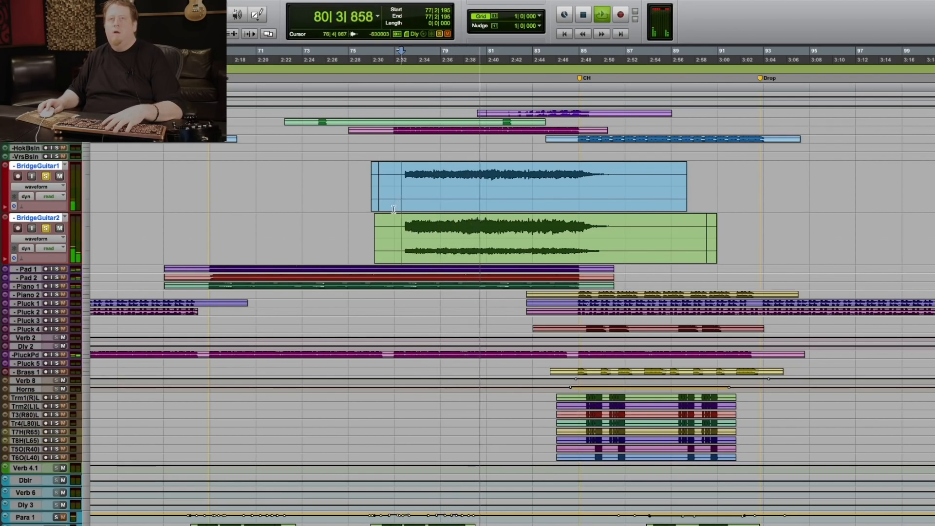
key("ctrl+equal")
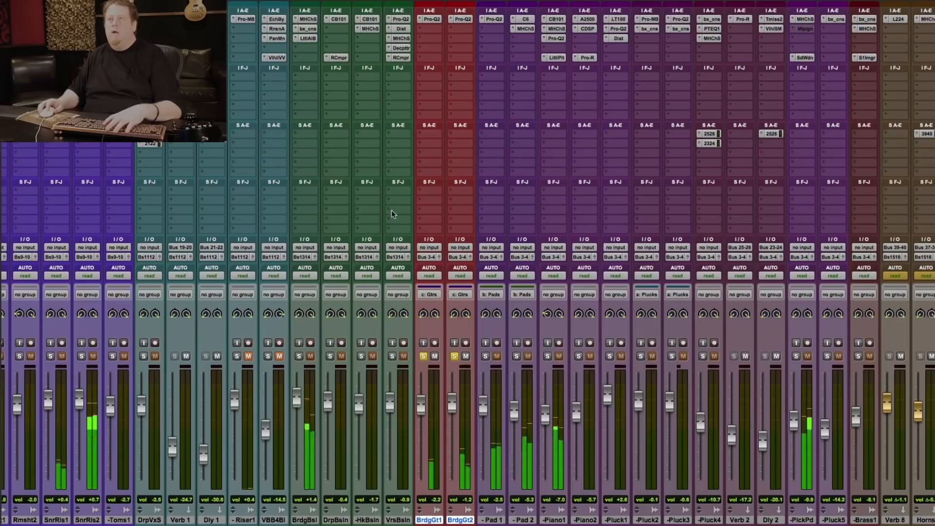
Step: Take the bridge guitars out of solo and raise their grouped faders, bringing Bridge Guitar 2 to +5.5 dB
left_click(454, 356)
left_click(453, 356)
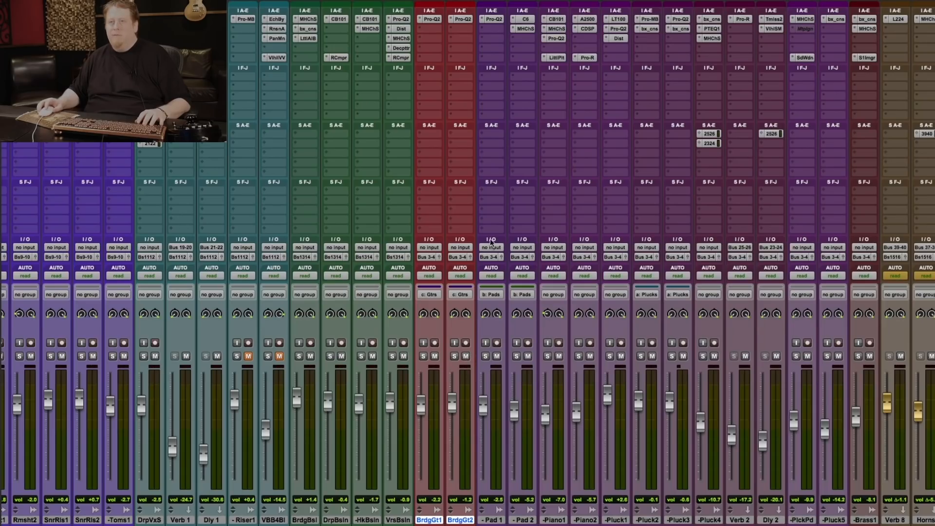
left_click_drag(456, 403, 456, 388)
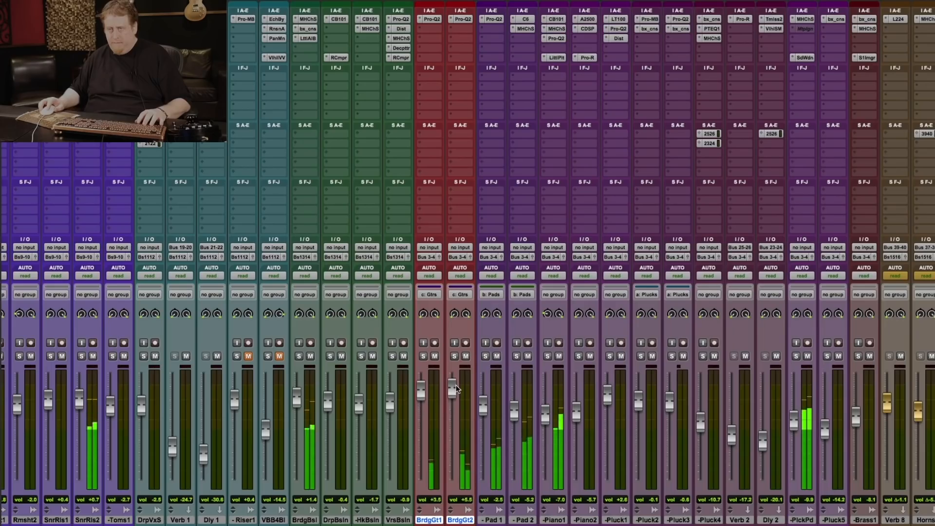
Step: Review the Pro-Q 2 curve on Bridge Guitar 2 during playback, and check the soloed track's clip from bar 77 in the Edit window
left_click(464, 20)
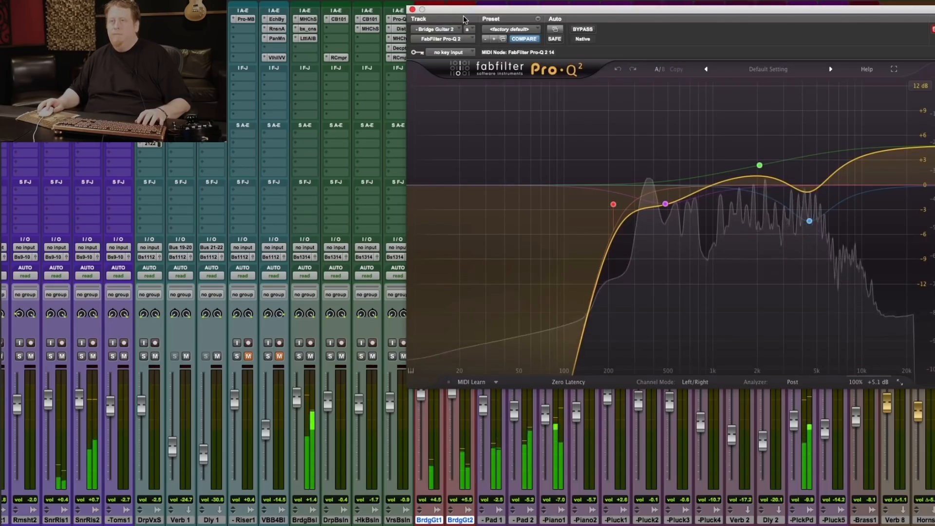
left_click(412, 9)
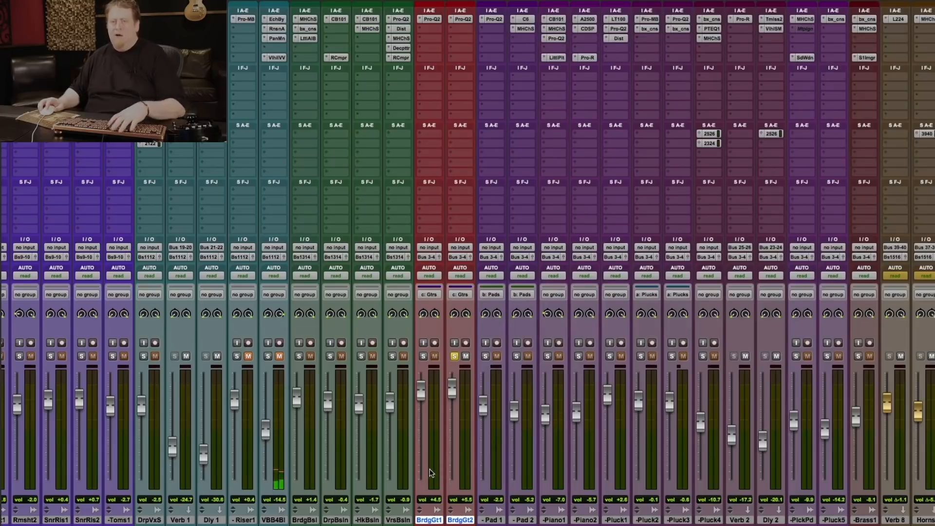
key("super+equal")
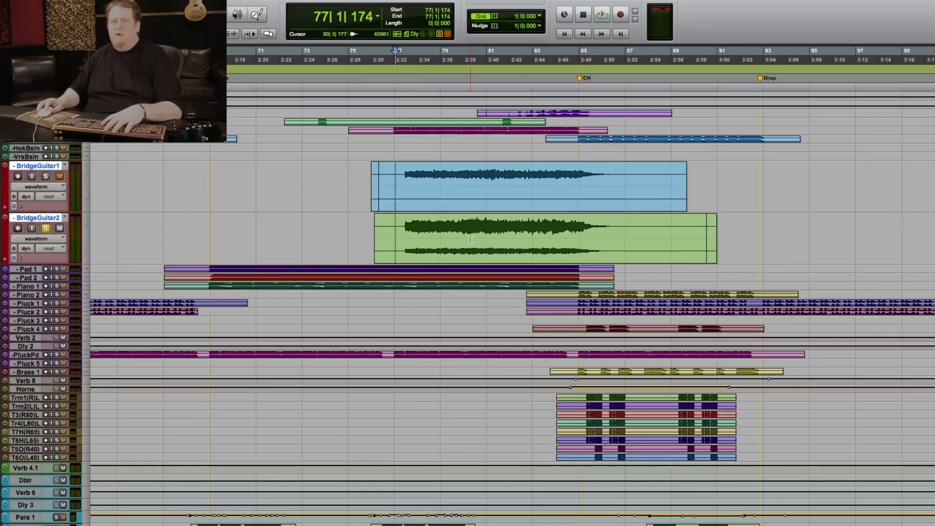
key("super+equal")
key("super+equal")
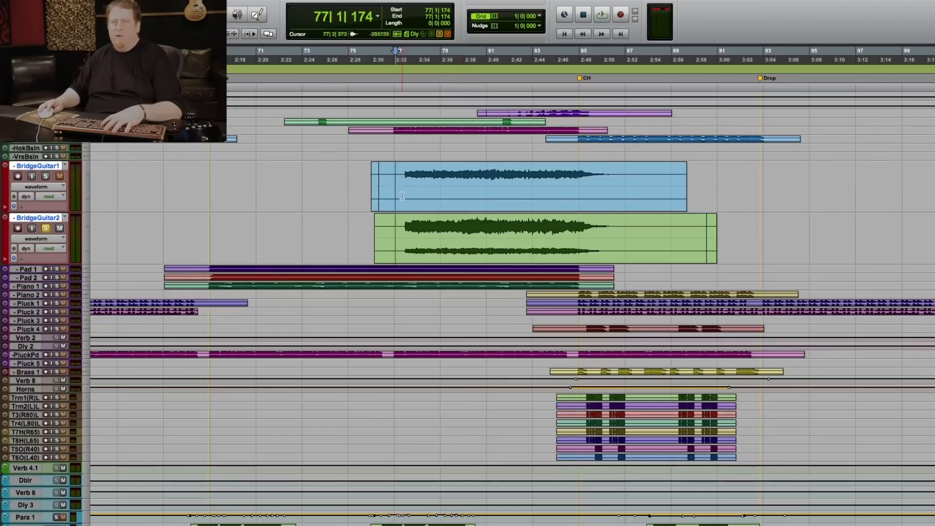
key("super+equal")
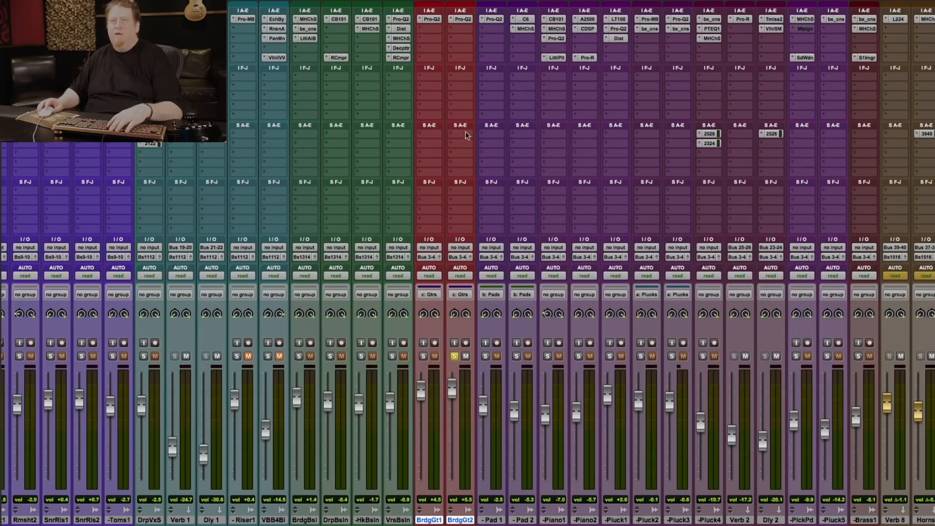
Step: Reopen Pro-Q 2 on Bridge Guitar 2, reposition its window, and bypass the plug-in for comparison during playback
left_click(464, 19)
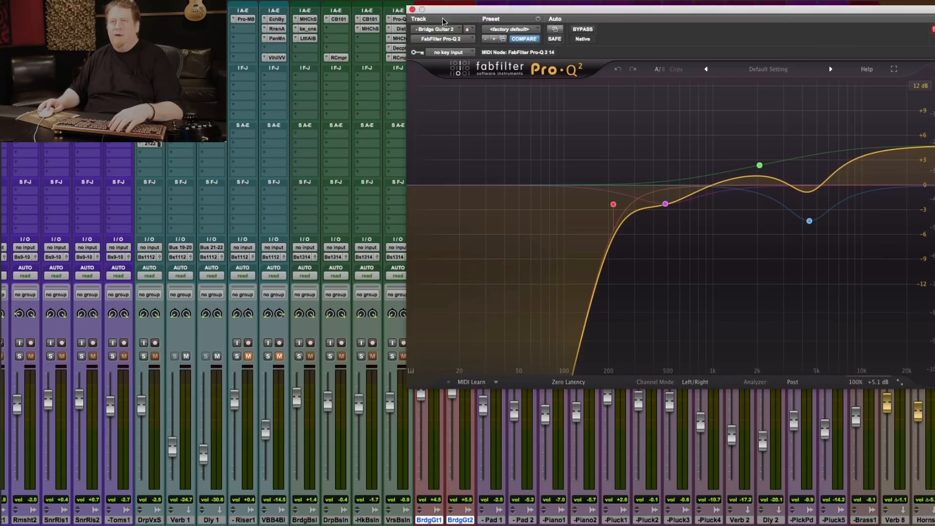
left_click_drag(448, 9, 551, 31)
left_click(463, 20)
left_click(464, 20)
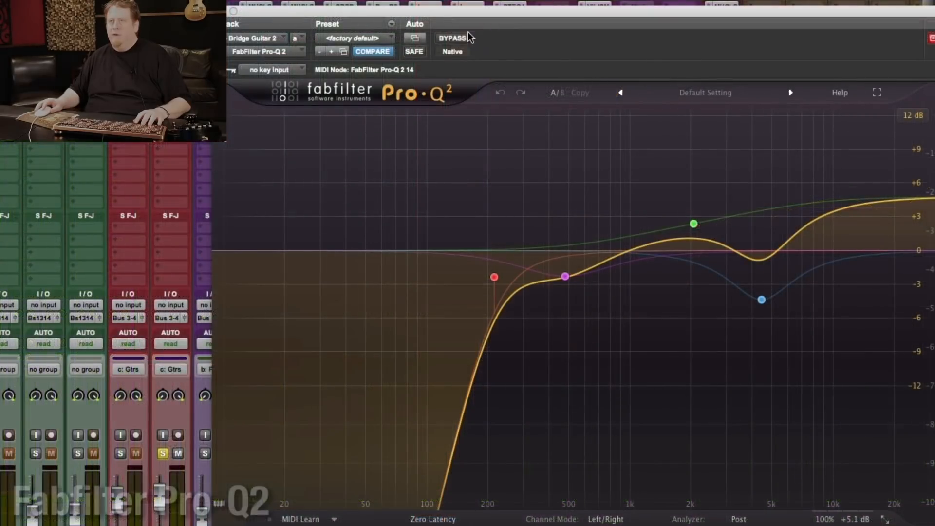
left_click(453, 37)
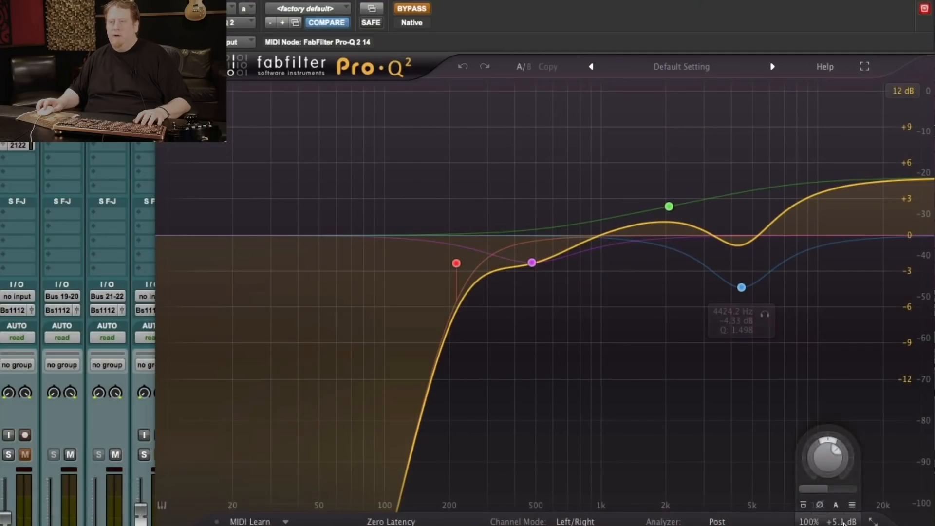
Step: Select all four Pro-Q 2 bands, bypass them together to hear the unprocessed guitar, and re-enable them
left_click_drag(351, 107, 782, 383)
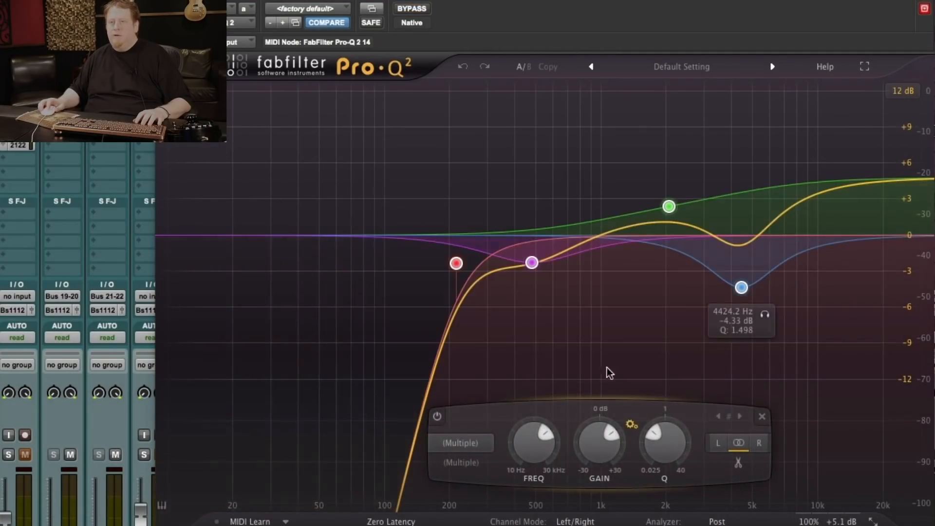
left_click(438, 417)
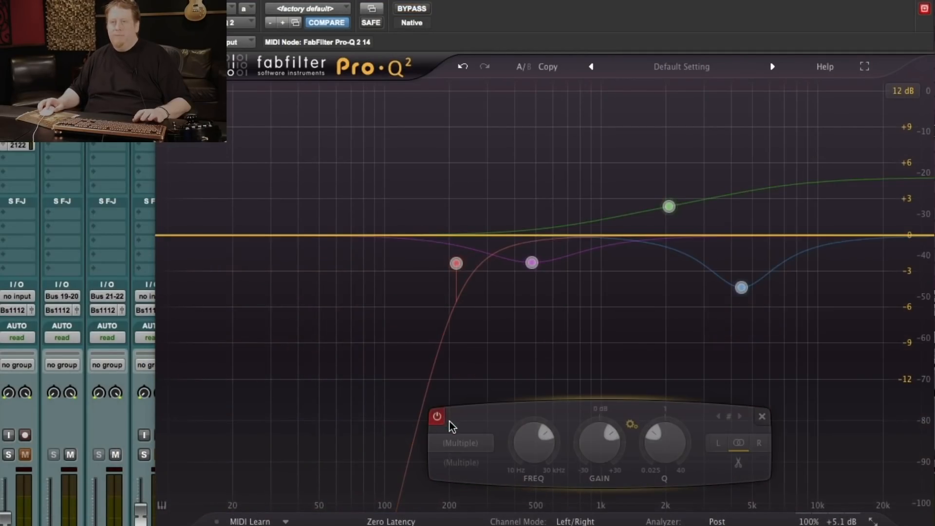
key("space")
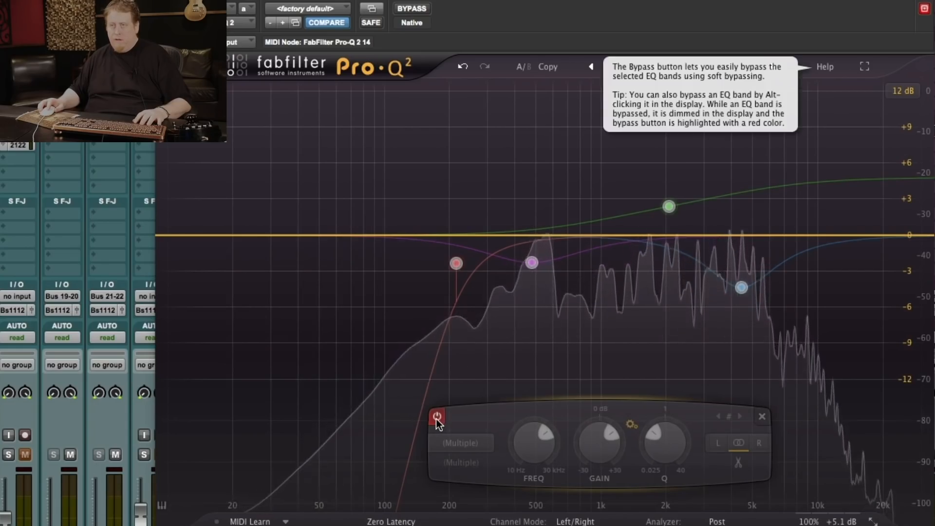
key("space")
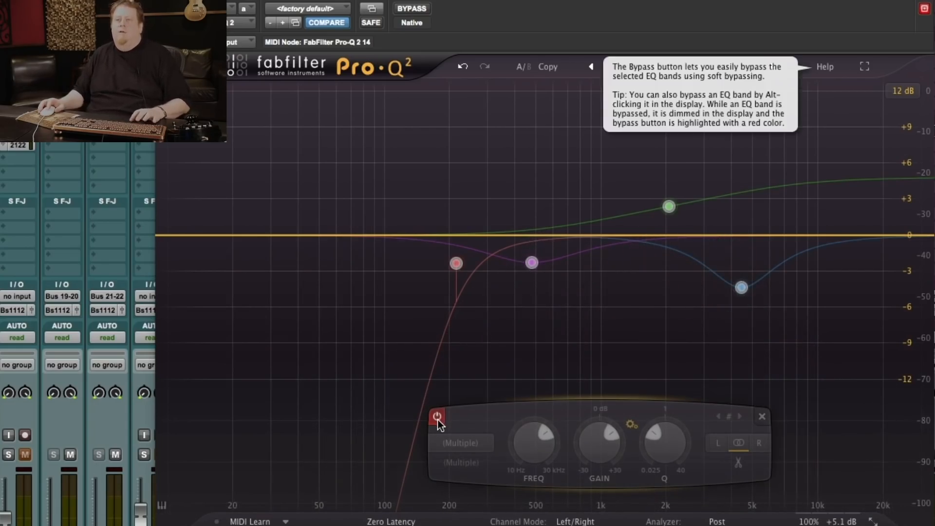
left_click(438, 418)
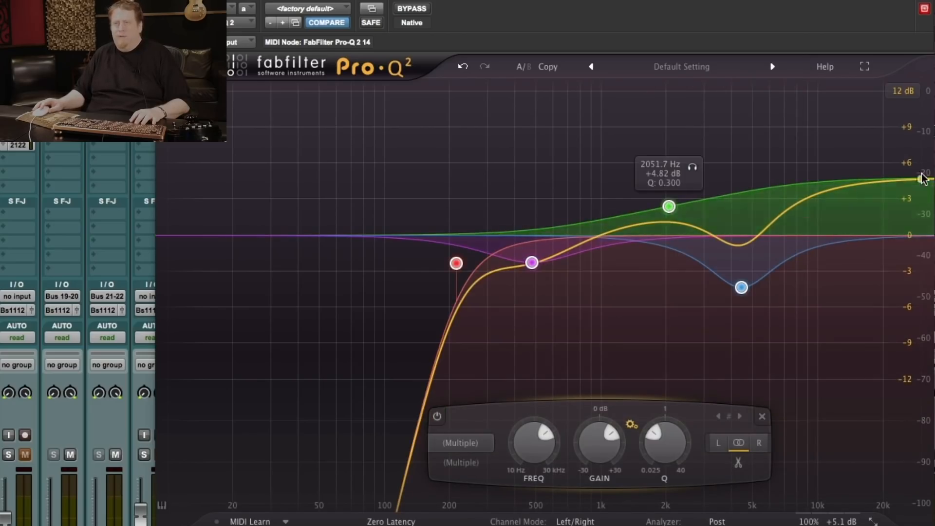
Step: Bypass the high-shelf band at about 2 kHz during playback to hear its effect, and re-enable it
mouse_move(531, 263)
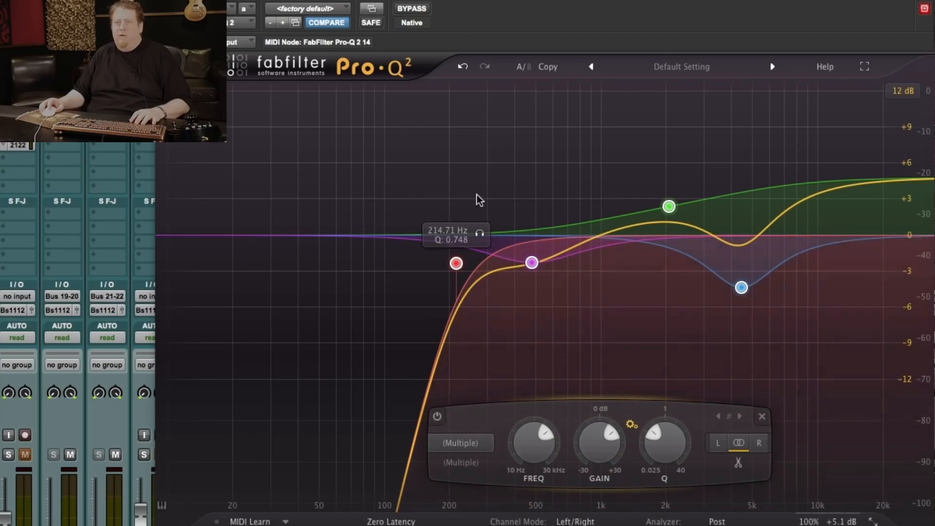
key("space")
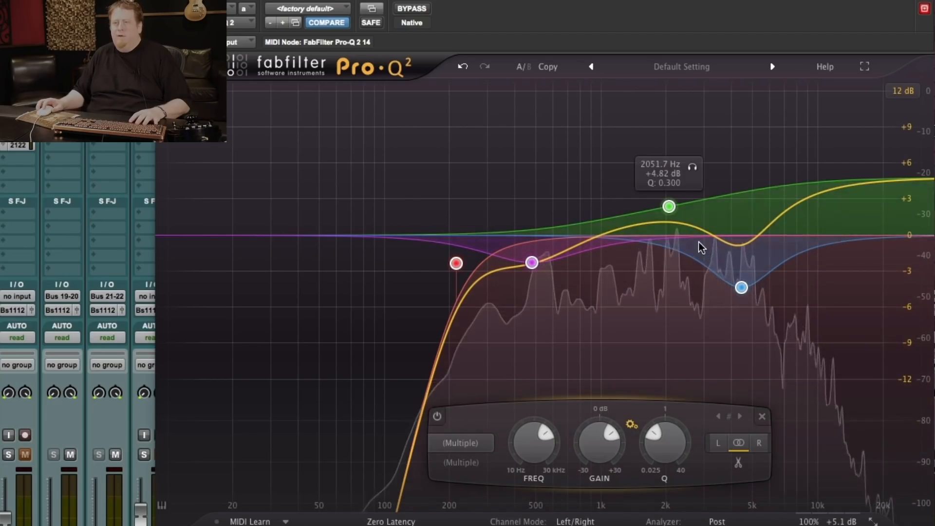
left_click(669, 207)
left_click(508, 415)
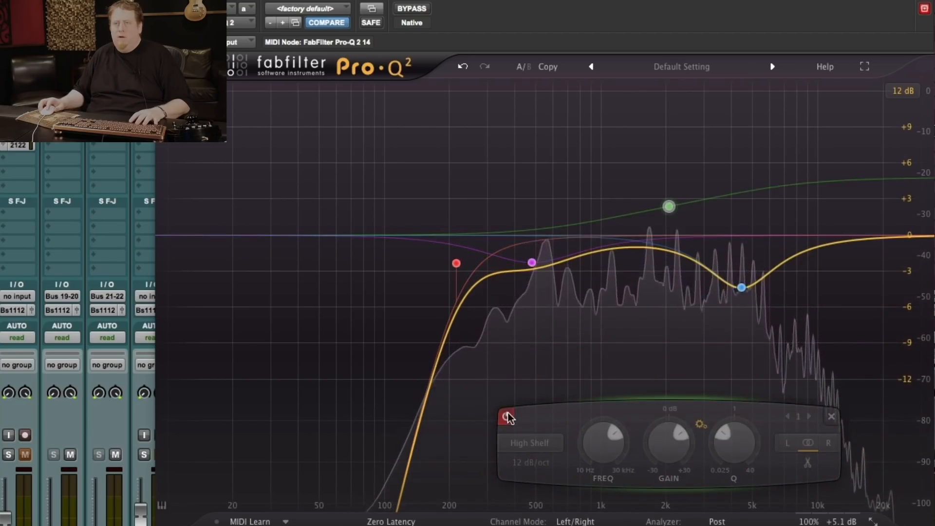
left_click(507, 415)
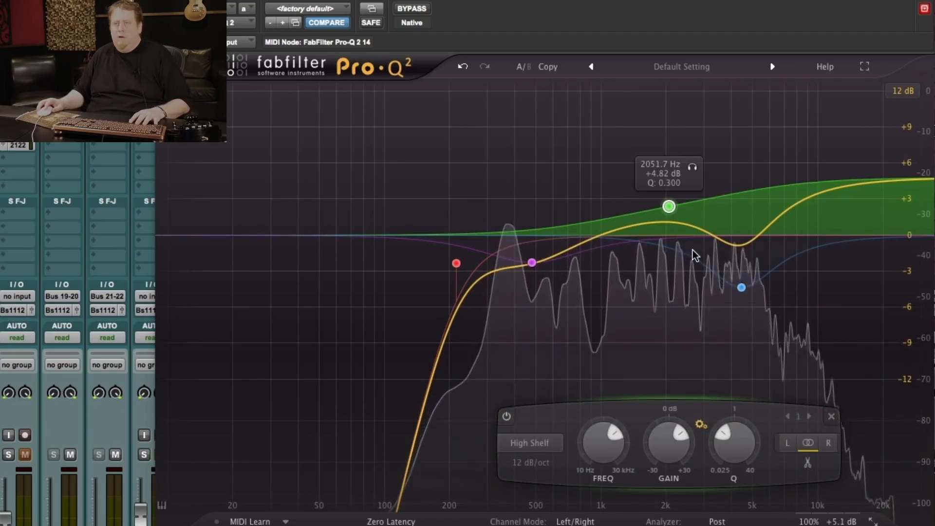
key("space")
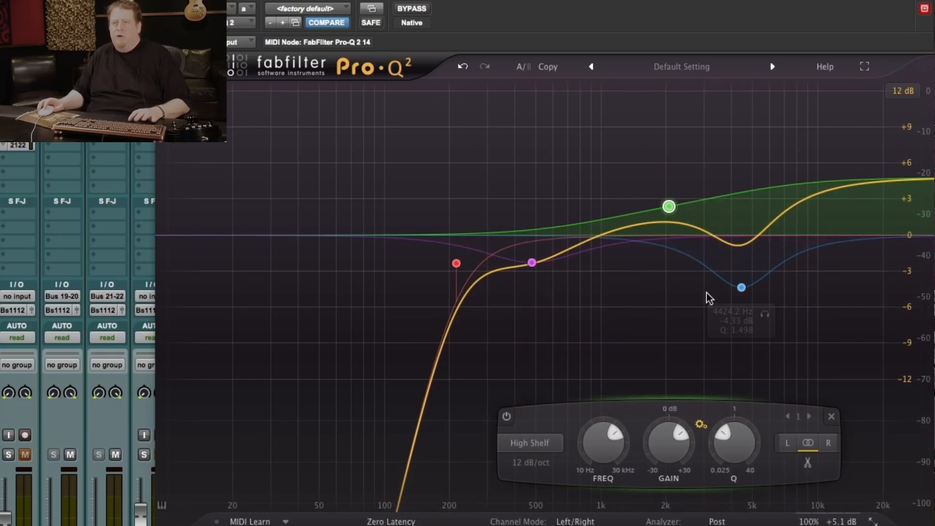
Step: Bypass the bell cut at about 4.4 kHz during playback to compare the sound, and re-enable it
left_click(742, 287)
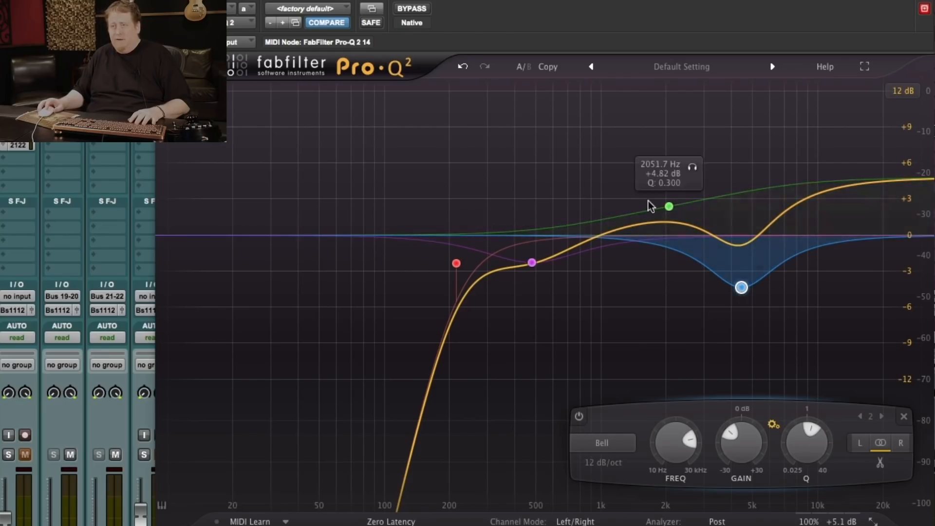
left_click(579, 417)
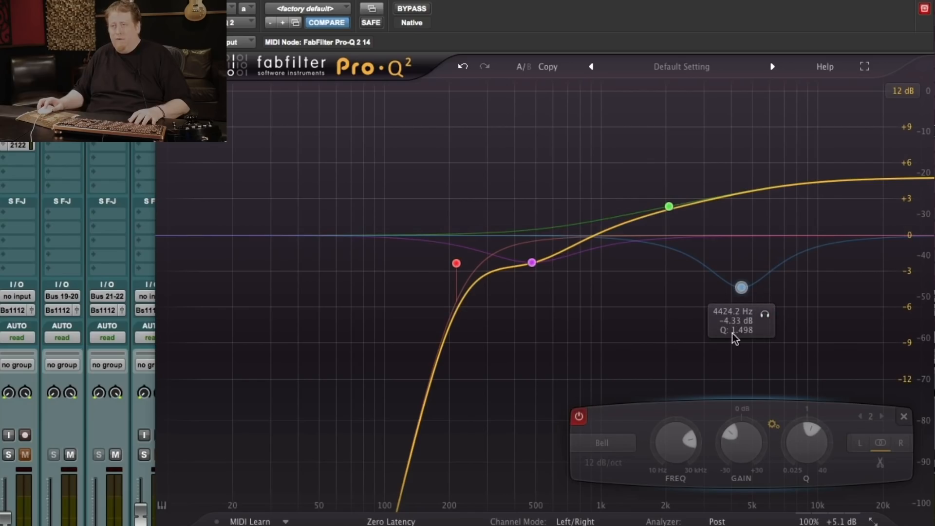
key("space")
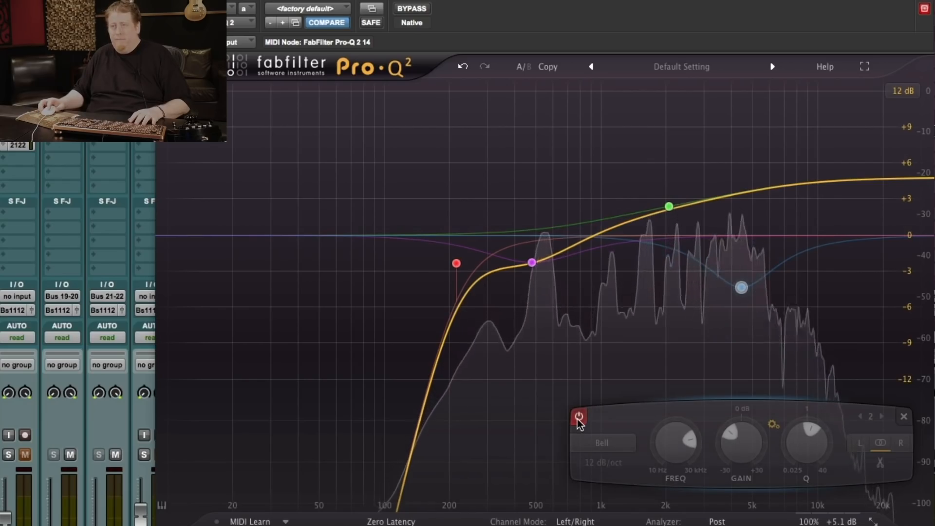
left_click(579, 418)
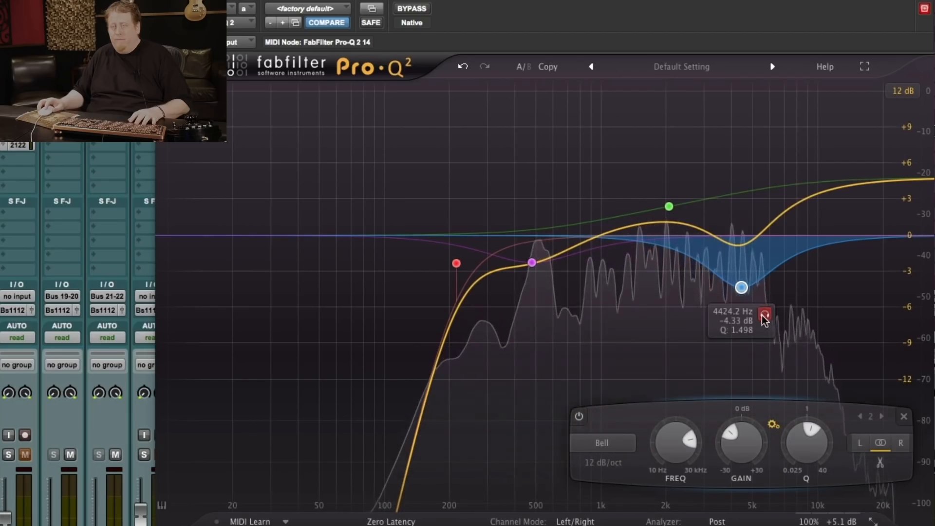
key("space")
Step: Select the high shelf together with the 4.4 kHz bell, bypass both for comparison during playback, and re-enable them
left_click(670, 207, "shift")
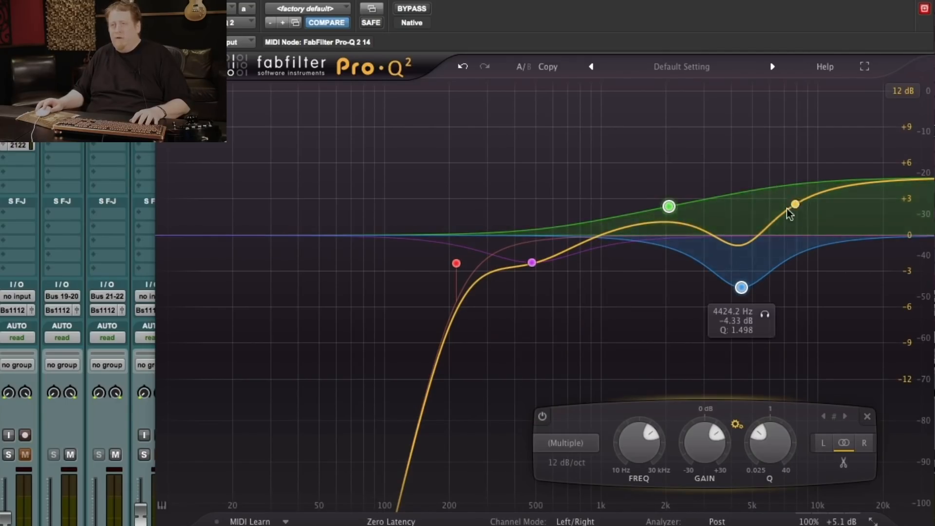
left_click(543, 416)
key("space")
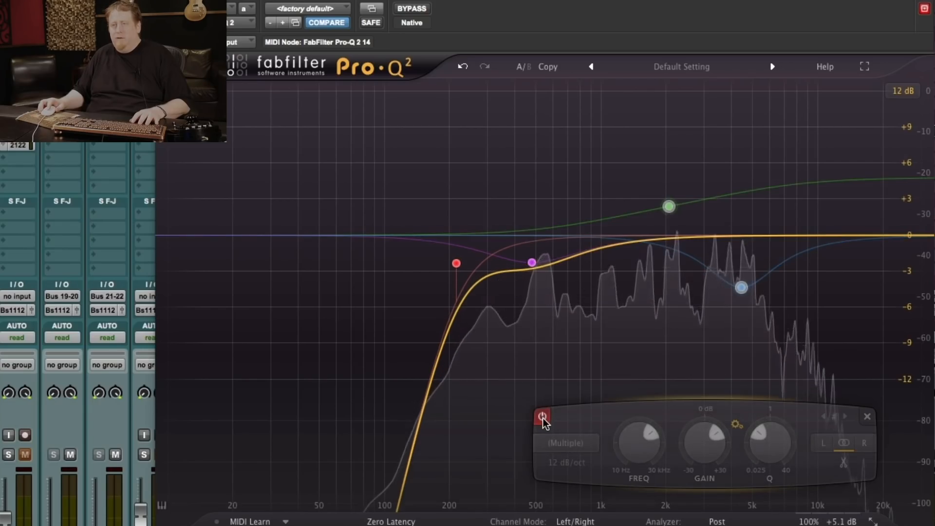
left_click(543, 417)
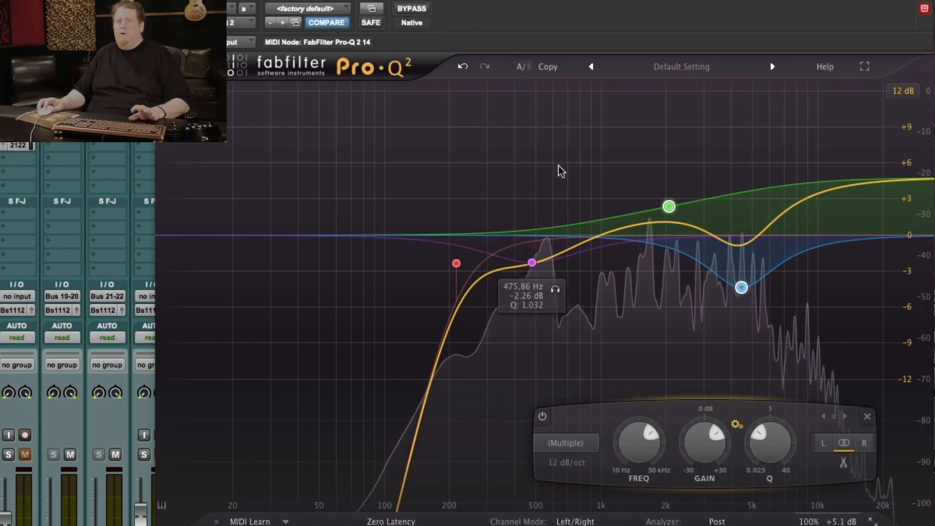
Step: Reduce the bell cut near 4.4 kHz on Bridge Guitar 2 to about -2.5 dB, and close Pro-Q 2
left_click(727, 125)
left_click_drag(741, 288, 745, 271)
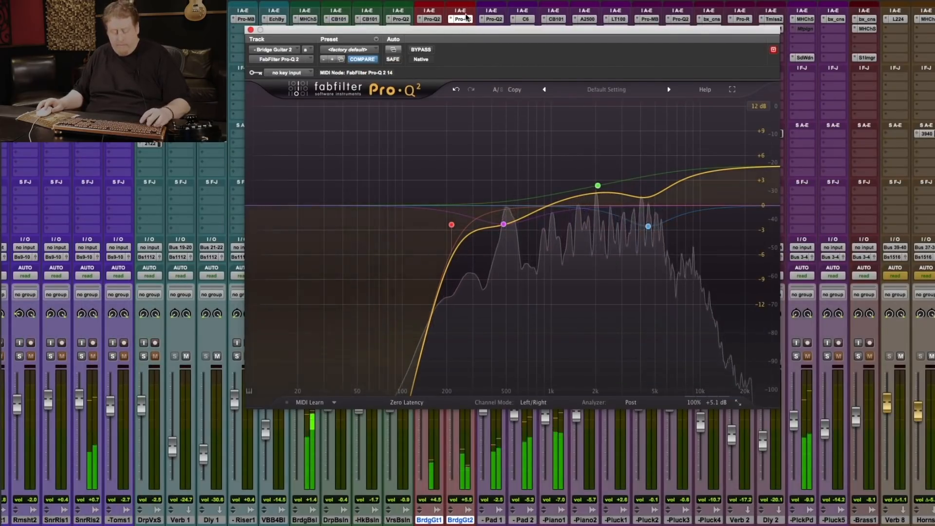
left_click(462, 18)
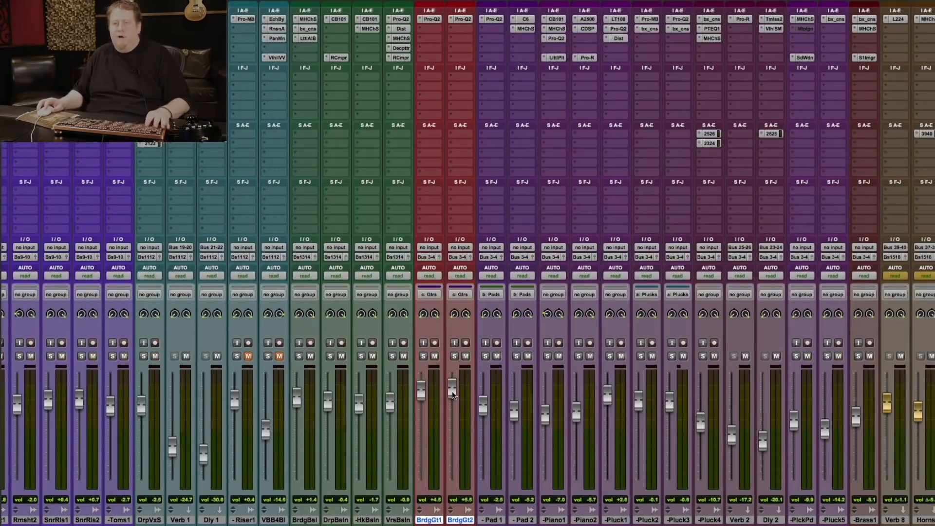
Step: Lower the grouped bridge guitar faders during playback to +1.1 dB for Bridge Guitar 1 and +2.1 dB for Bridge Guitar 2
key("space")
mouse_move(454, 412)
left_mouse_down()
mouse_move(452, 427)
mouse_move(451, 402)
left_mouse_up()
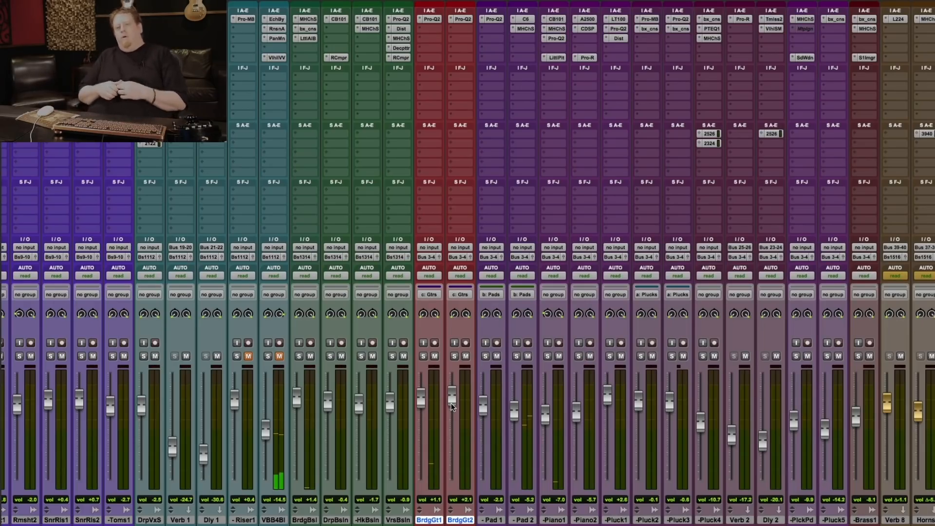